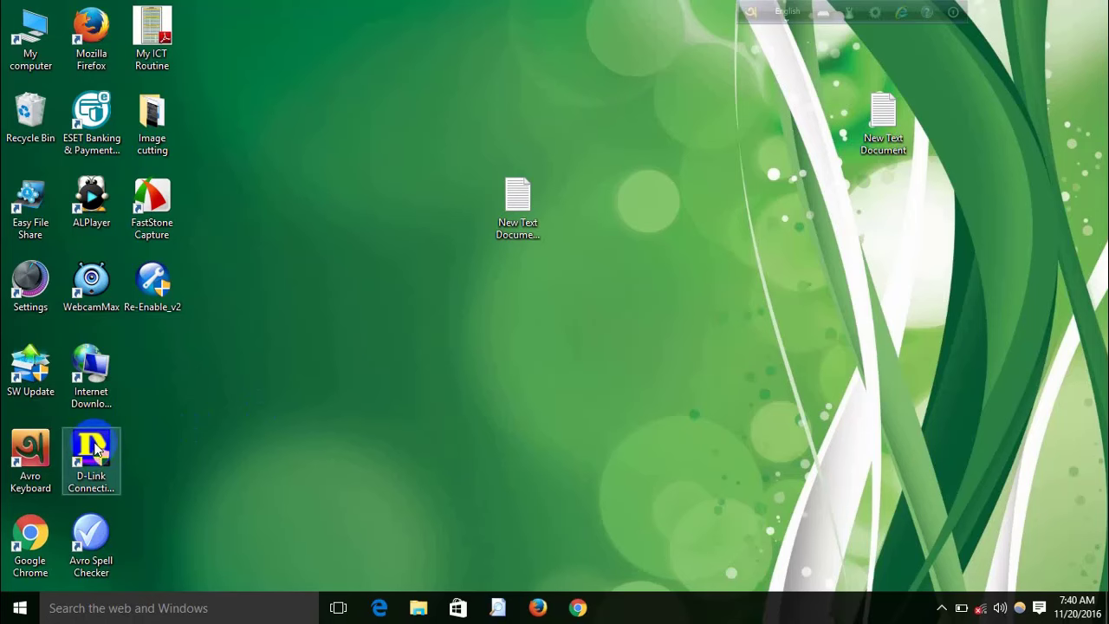
# - Open the file location of the D-Link Connection Manager desktop shortcut and copy the folder's address
pyautogui.rightClick(96, 448)
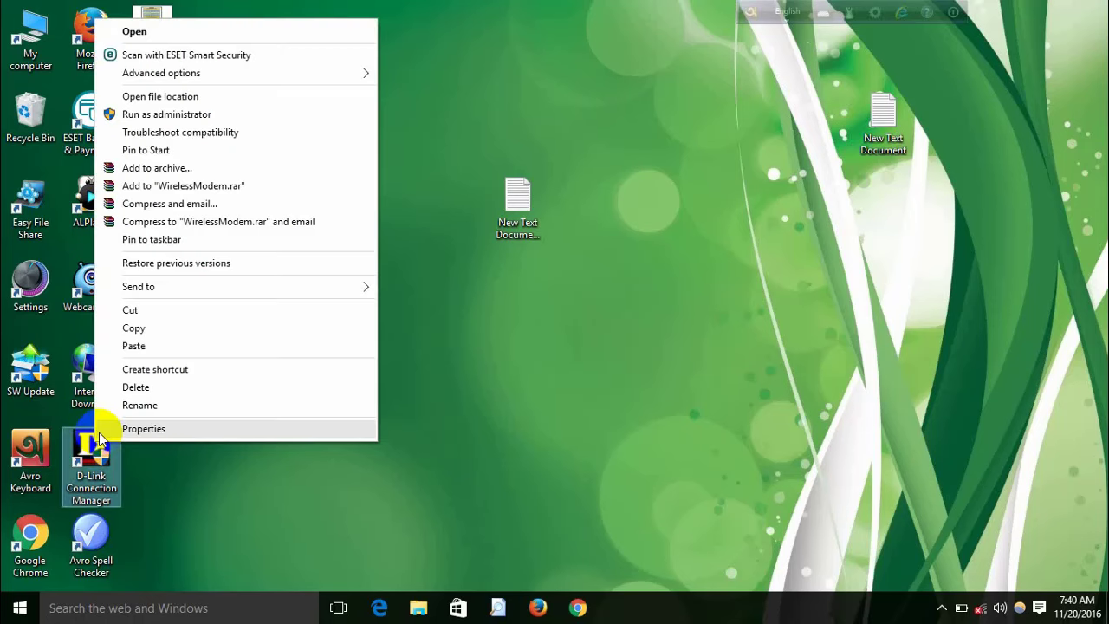
pyautogui.click(151, 95)
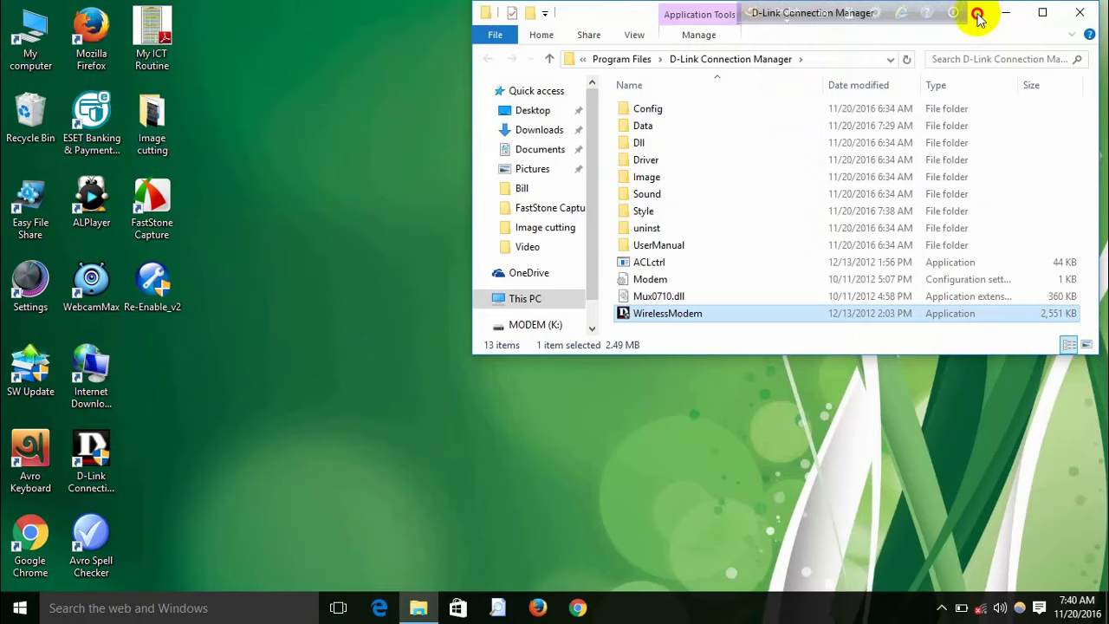
pyautogui.moveTo(978, 12); pyautogui.dragTo(995, 262)
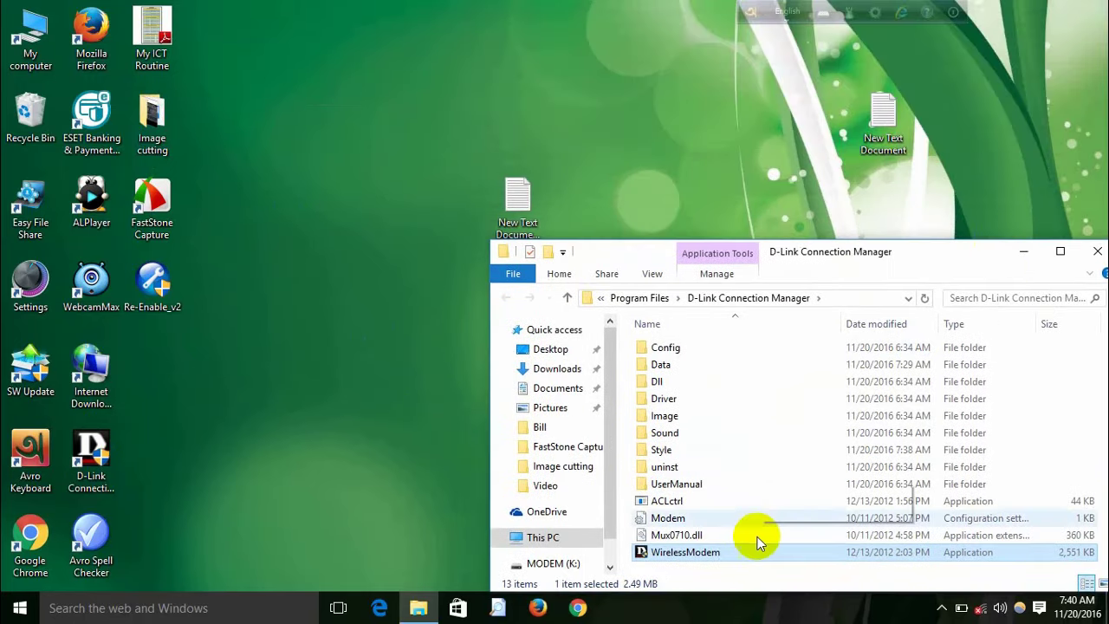
pyautogui.press('F2')
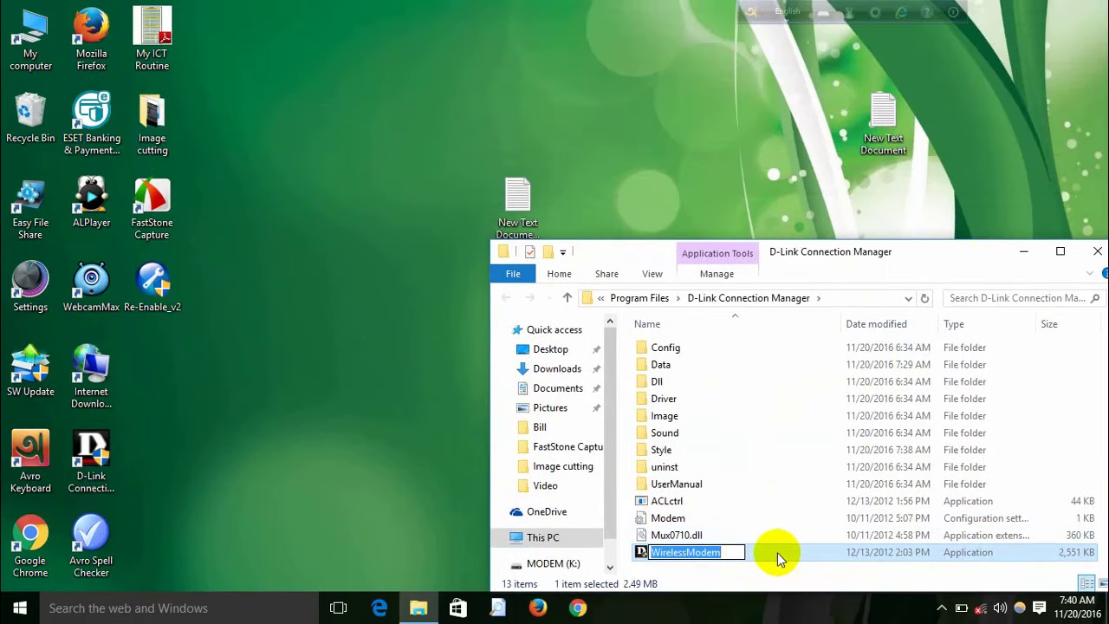
pyautogui.click(774, 569)
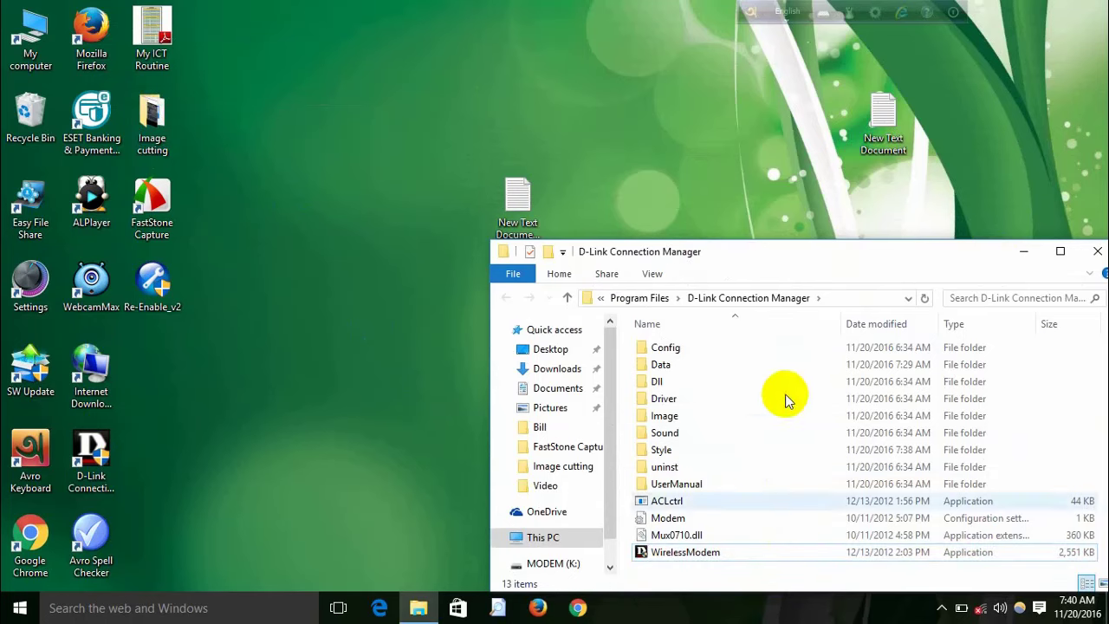
pyautogui.rightClick(816, 303)
pyautogui.click(837, 310)
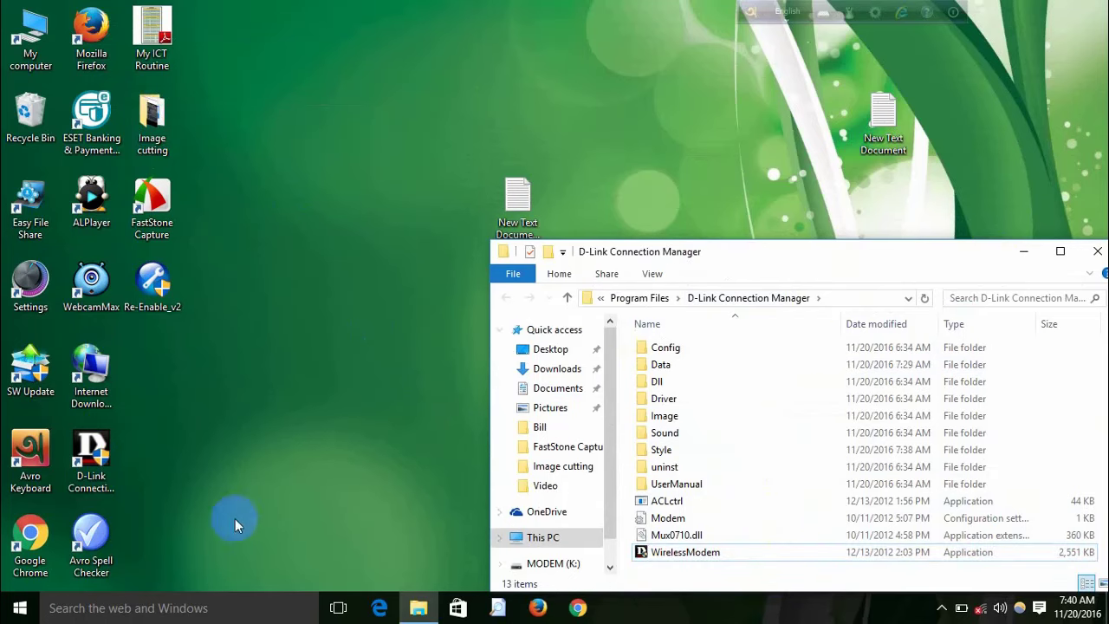
pyautogui.click(518, 195)
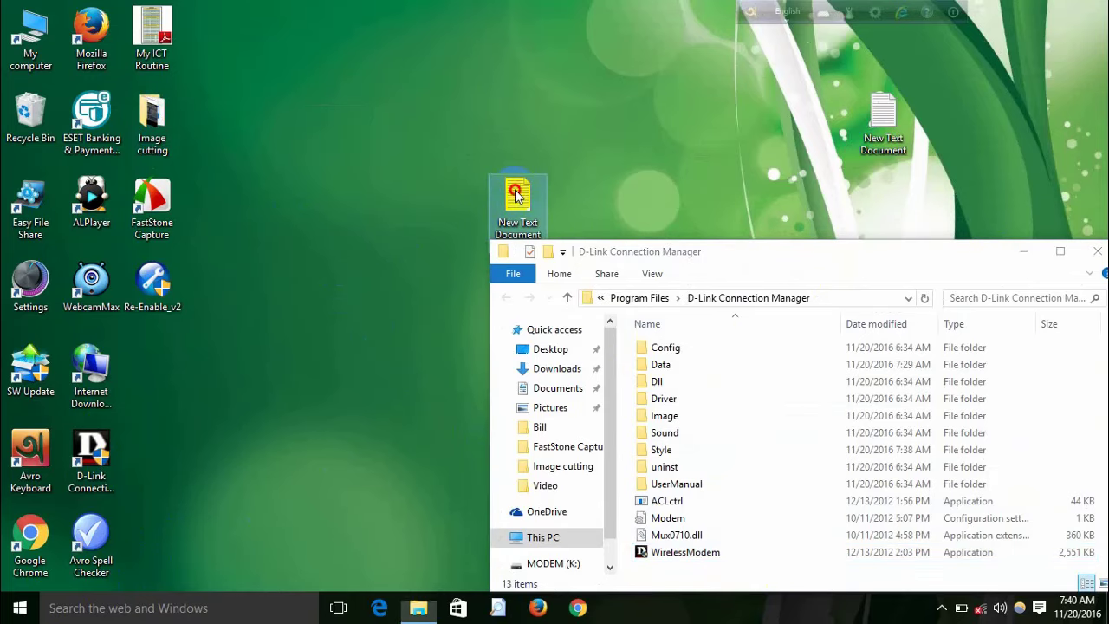
pyautogui.doubleClick(518, 195)
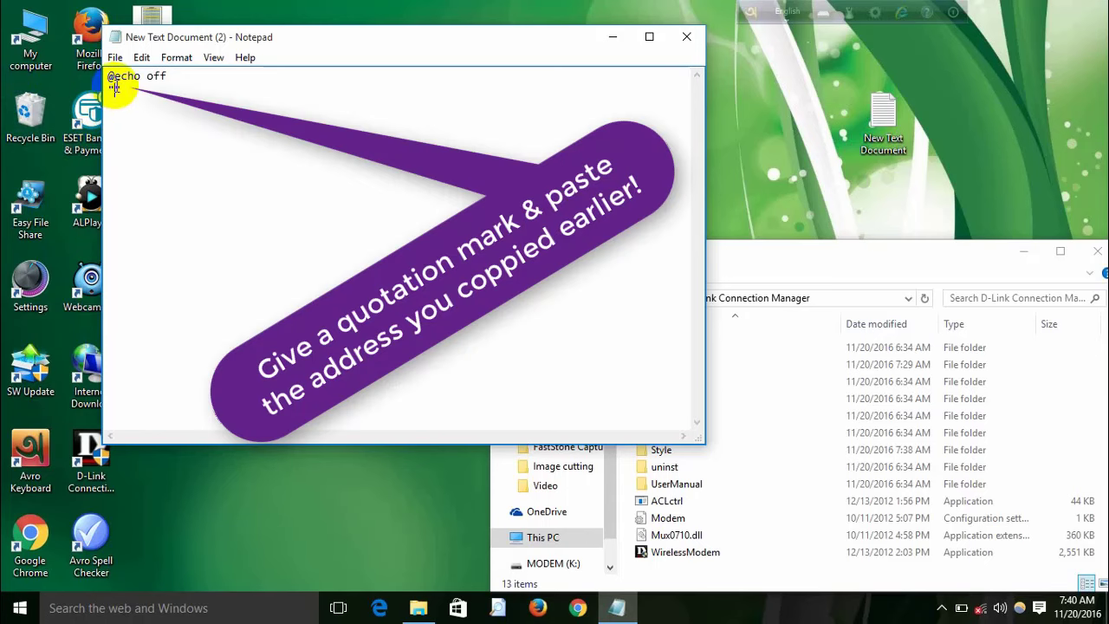
pyautogui.rightClick(113, 89)
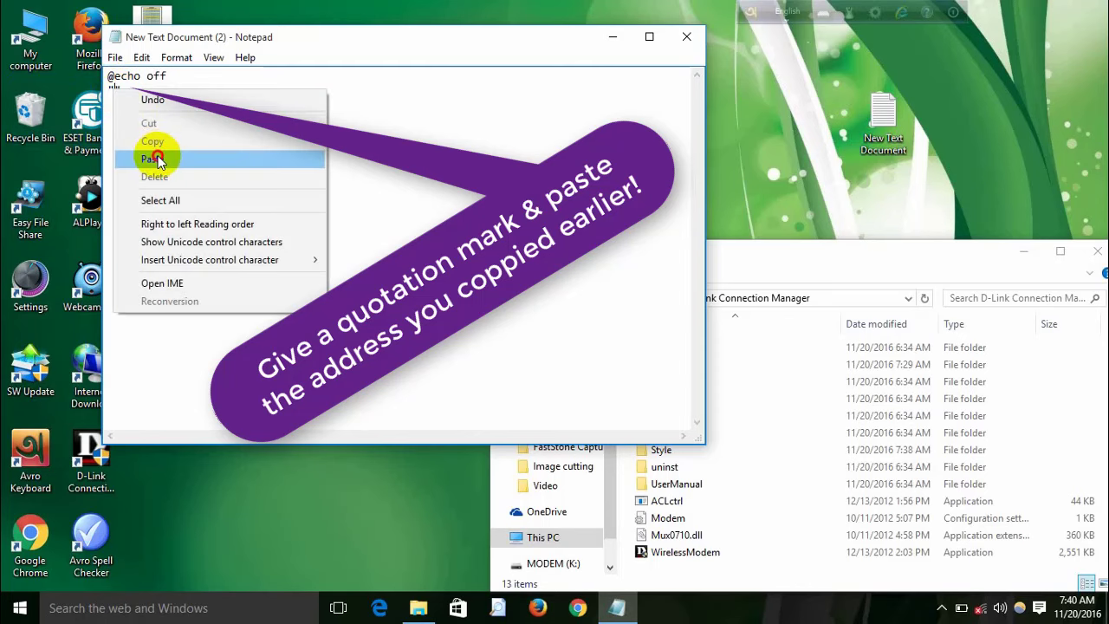
pyautogui.click(154, 154)
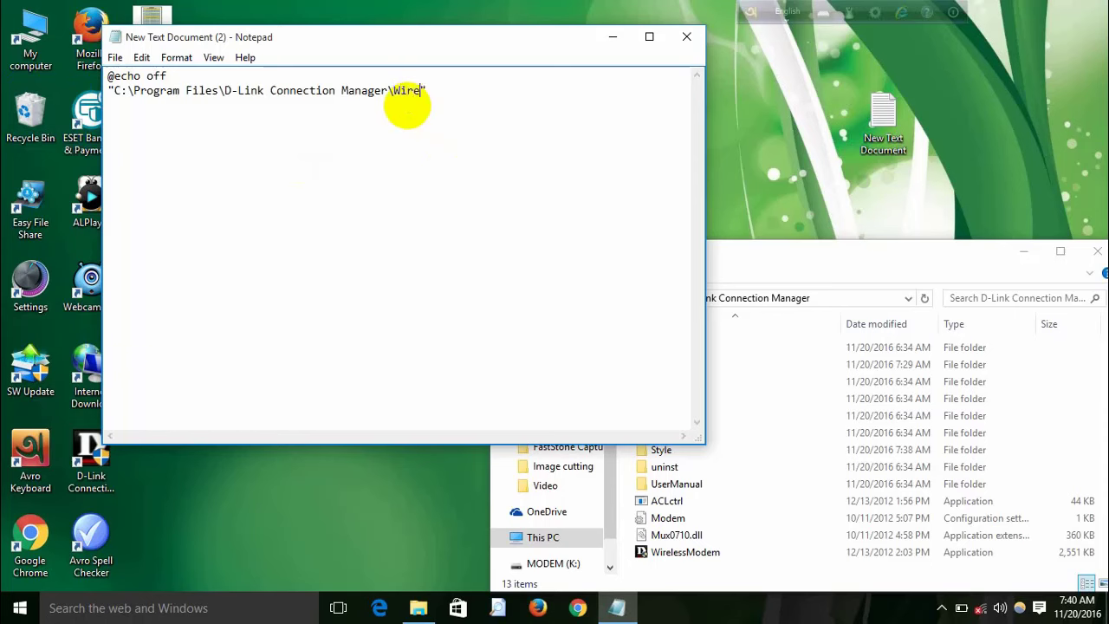
pyautogui.write('\\WirelessModem.exe')
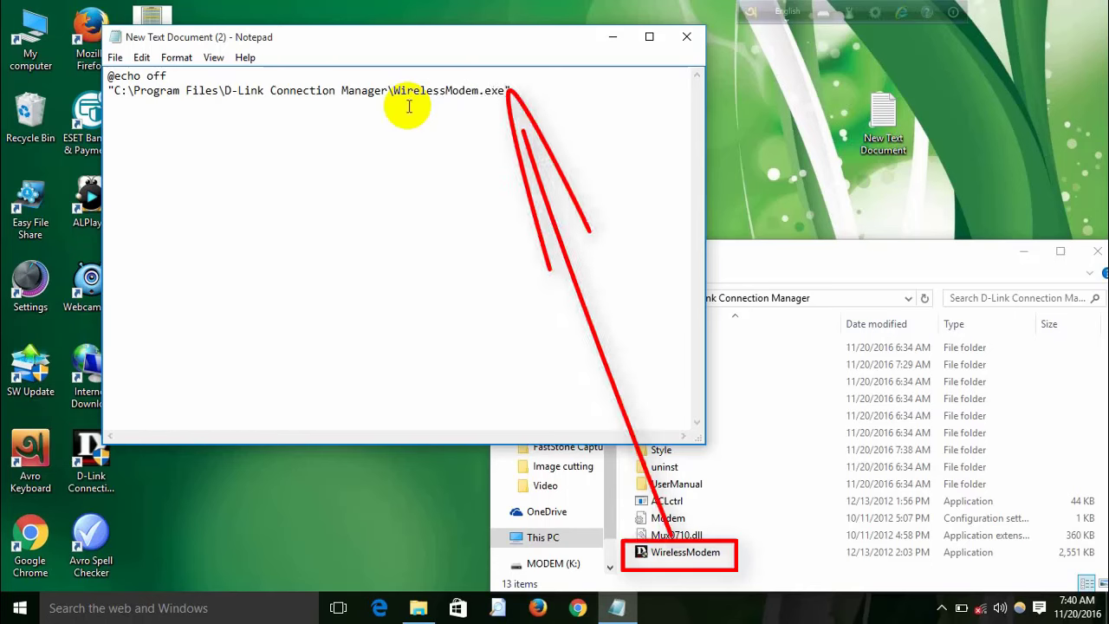
pyautogui.write('"')
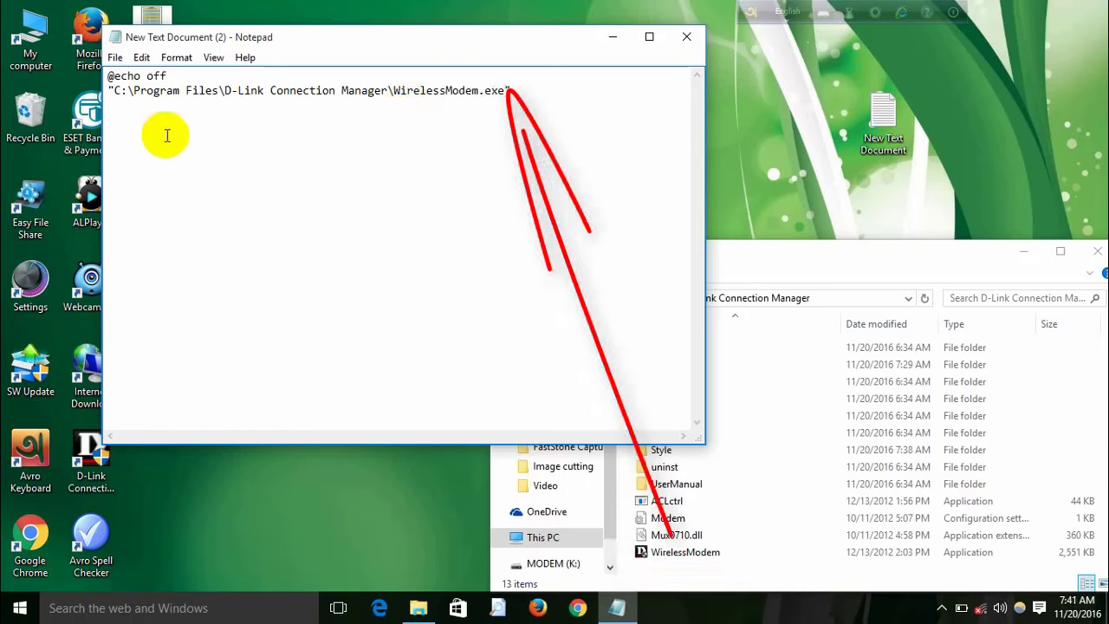
# - Save the script to the Desktop as D-Link Modem.bat and close it
pyautogui.click(115, 57)
pyautogui.click(151, 130)
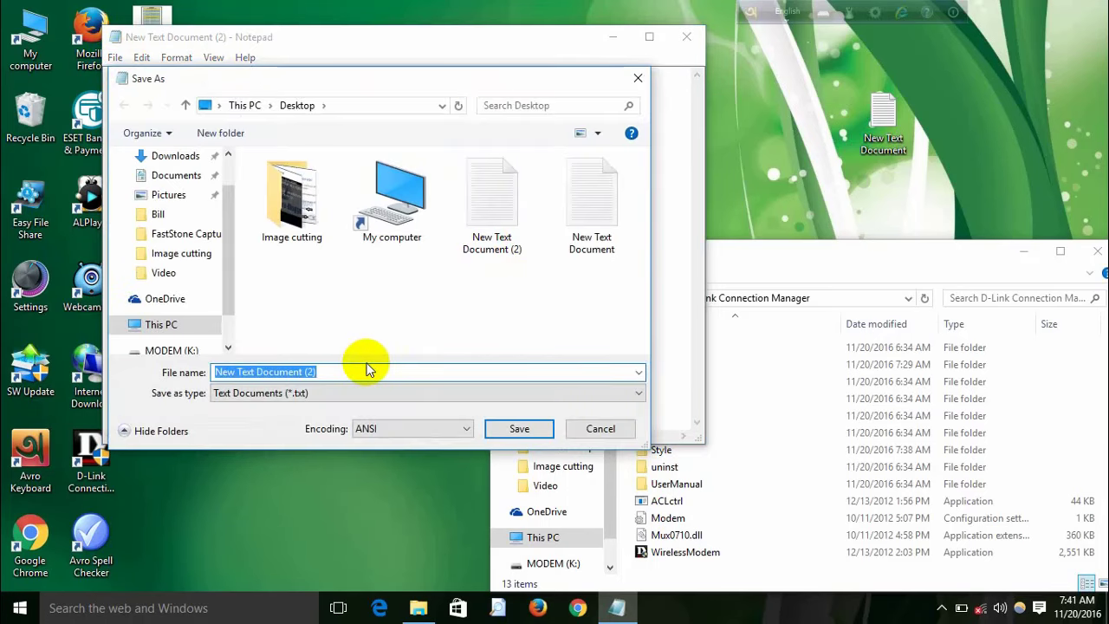
pyautogui.write('D-Link')
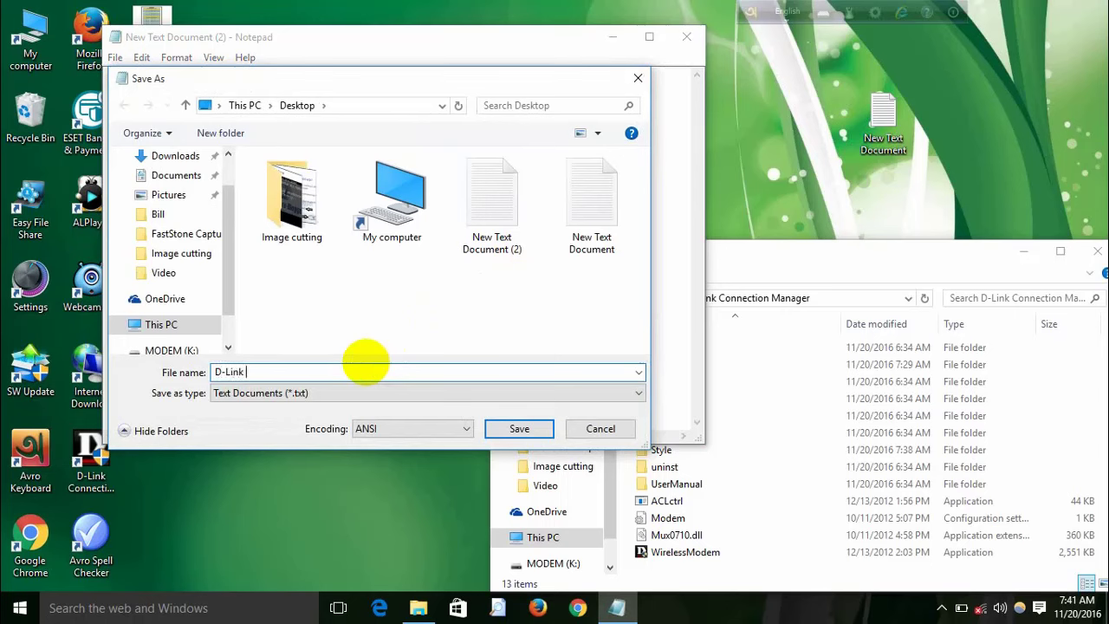
pyautogui.write(' Moem.bat')
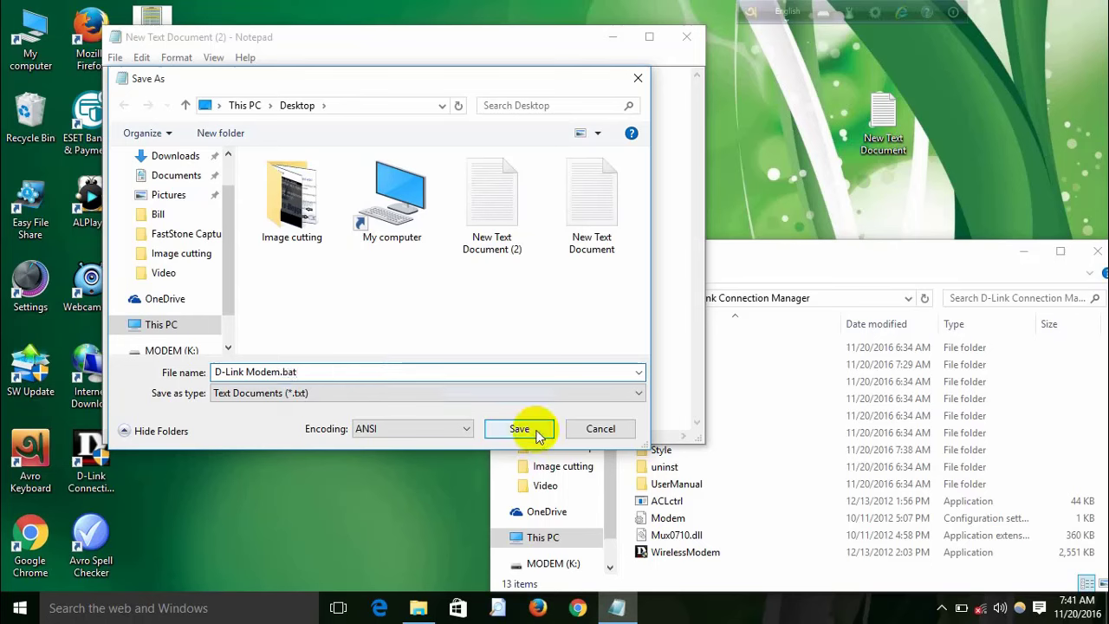
pyautogui.scroll(2, 223, 230)
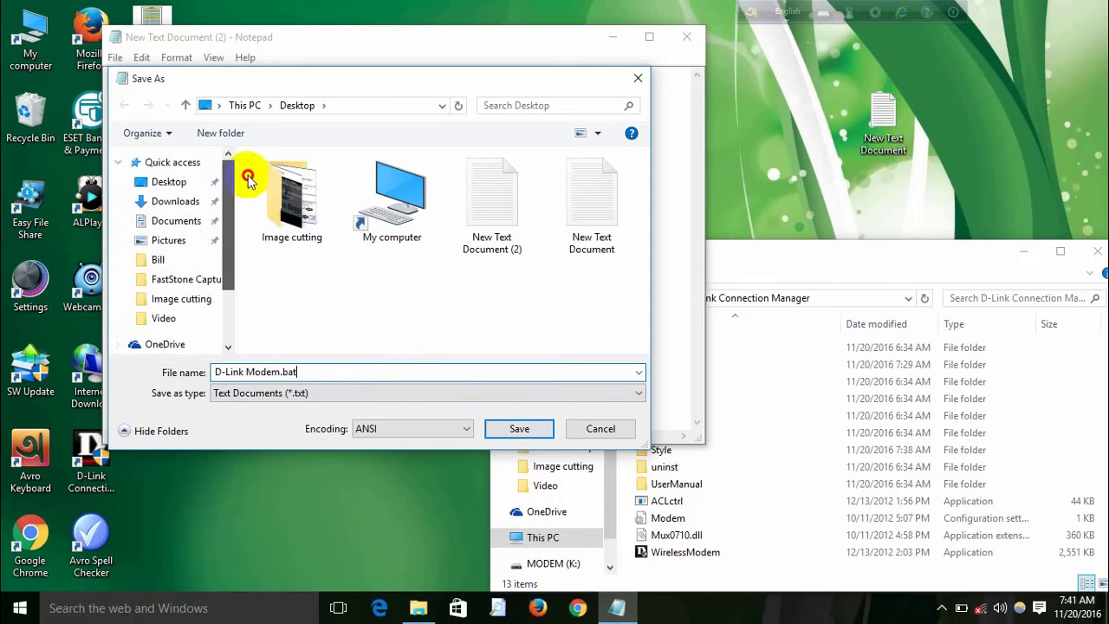
pyautogui.click(178, 182)
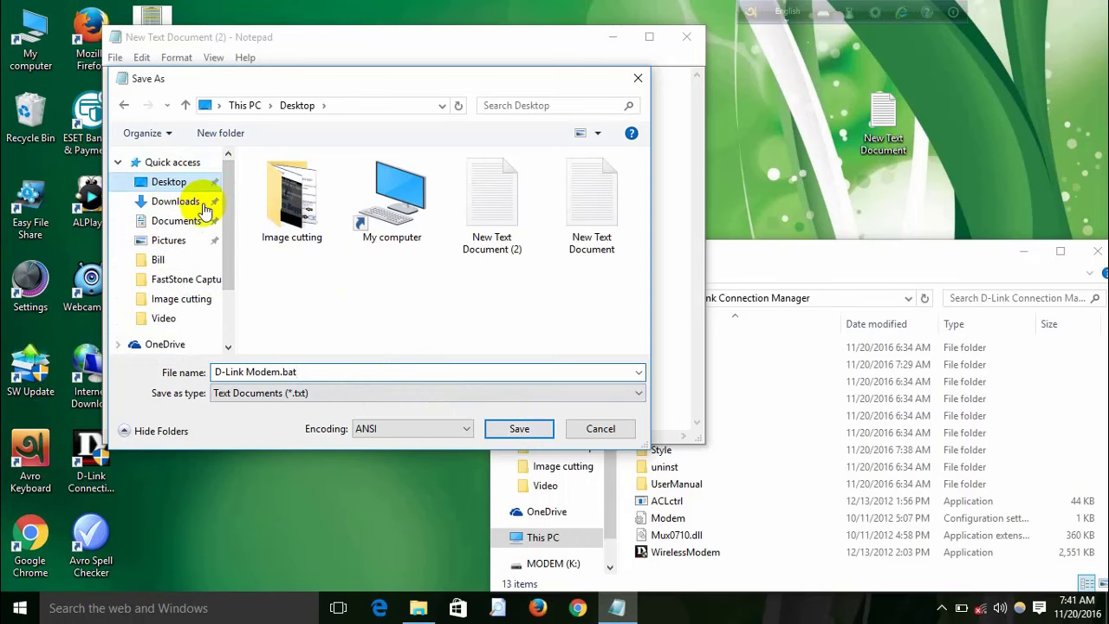
pyautogui.click(514, 430)
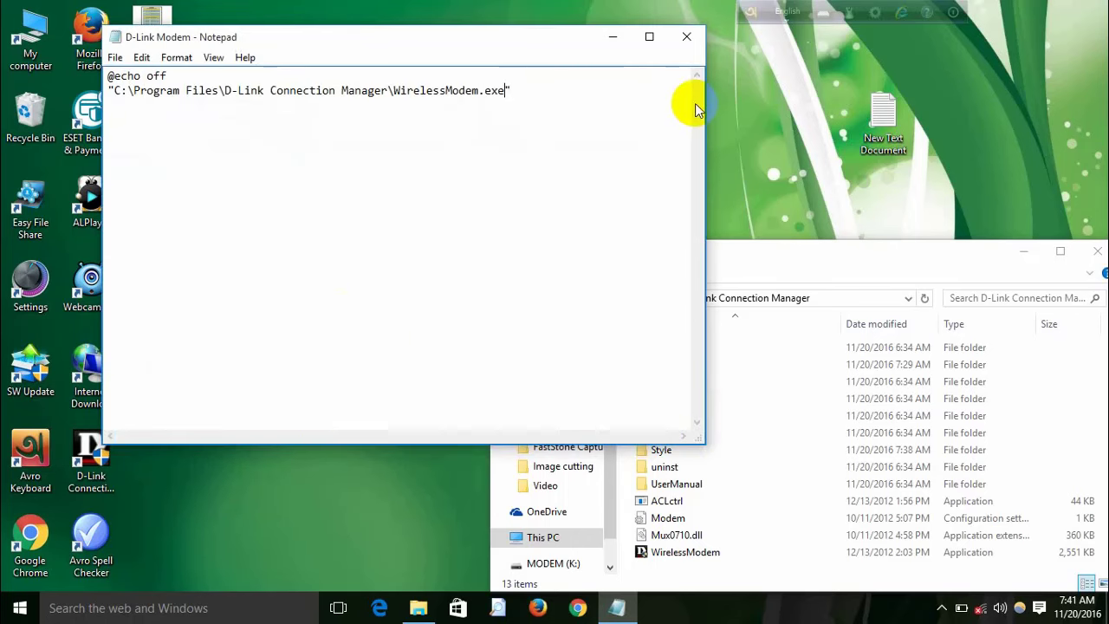
pyautogui.click(682, 40)
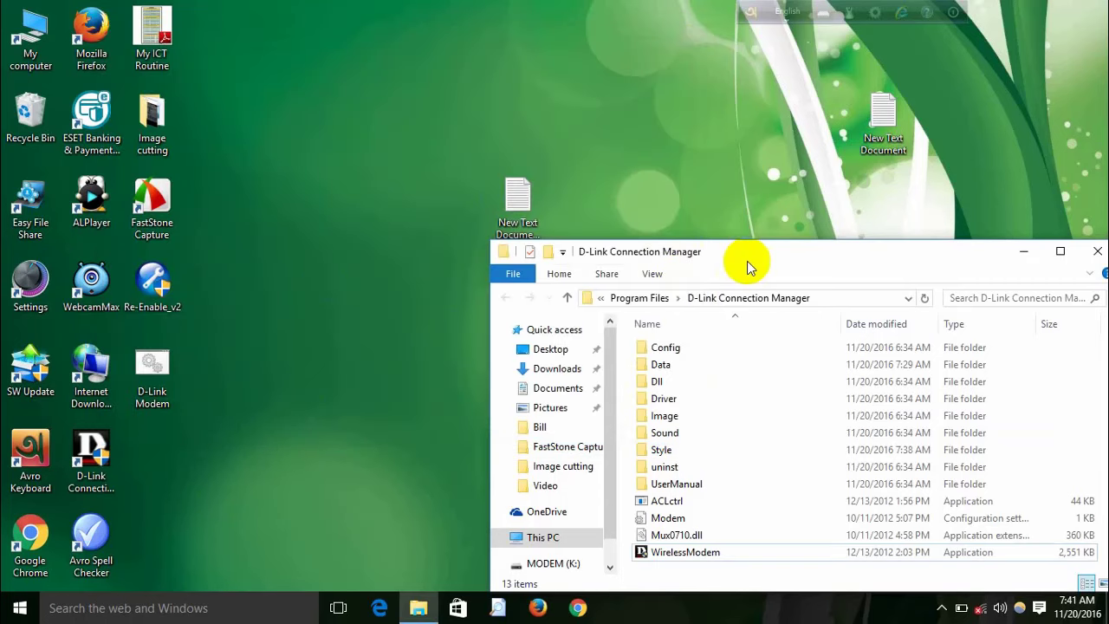
# - Move the D-Link Modem batch file from the desktop into the D-Link Connection Manager folder, granting administrator permission
pyautogui.moveTo(746, 258); pyautogui.dragTo(687, 79)
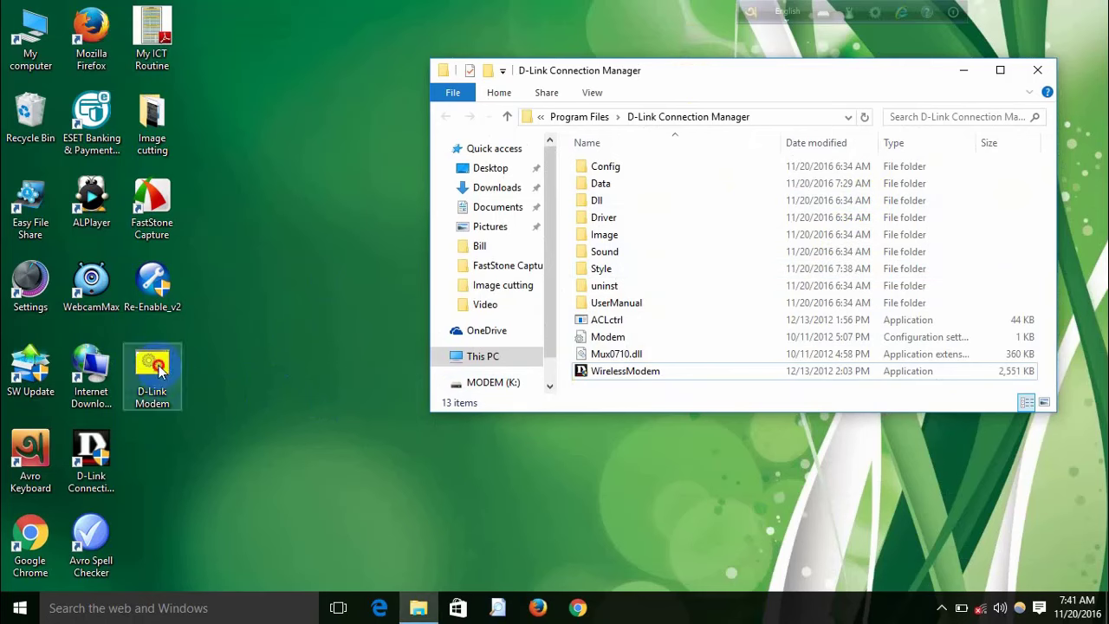
pyautogui.moveTo(159, 371); pyautogui.dragTo(1001, 334)
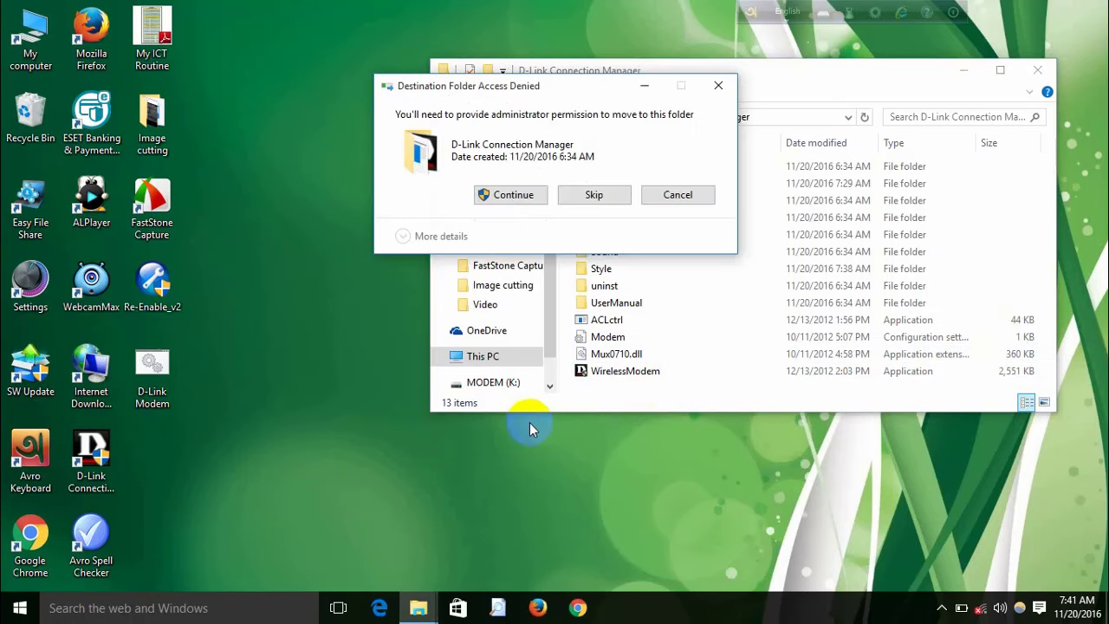
pyautogui.click(514, 208)
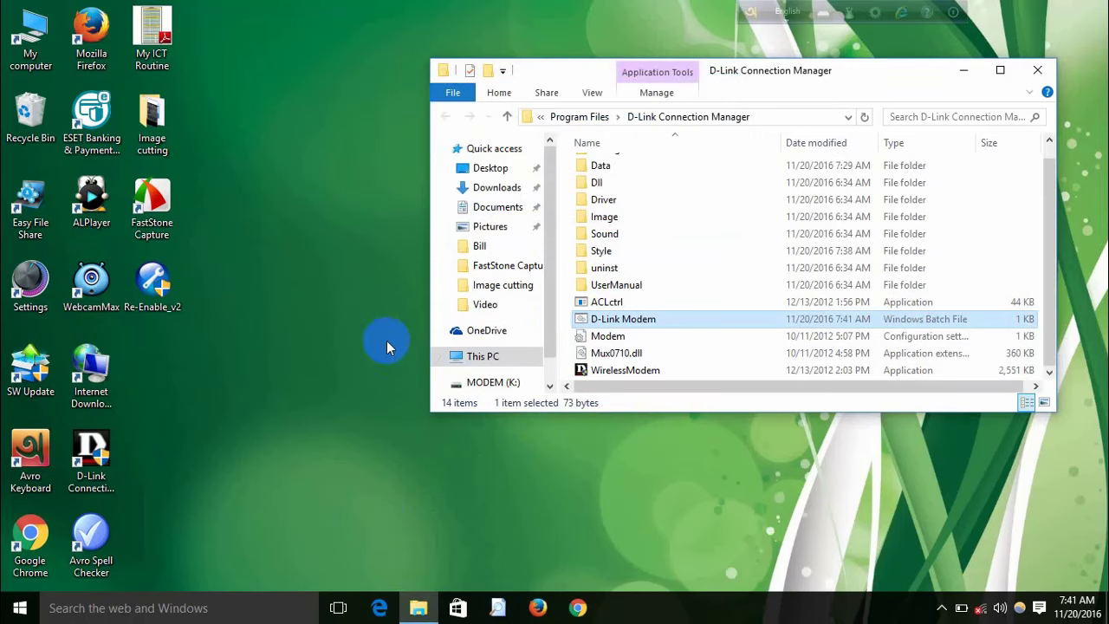
# - Create a desktop shortcut to the D-Link Modem batch file and close the folder
pyautogui.rightClick(613, 321)
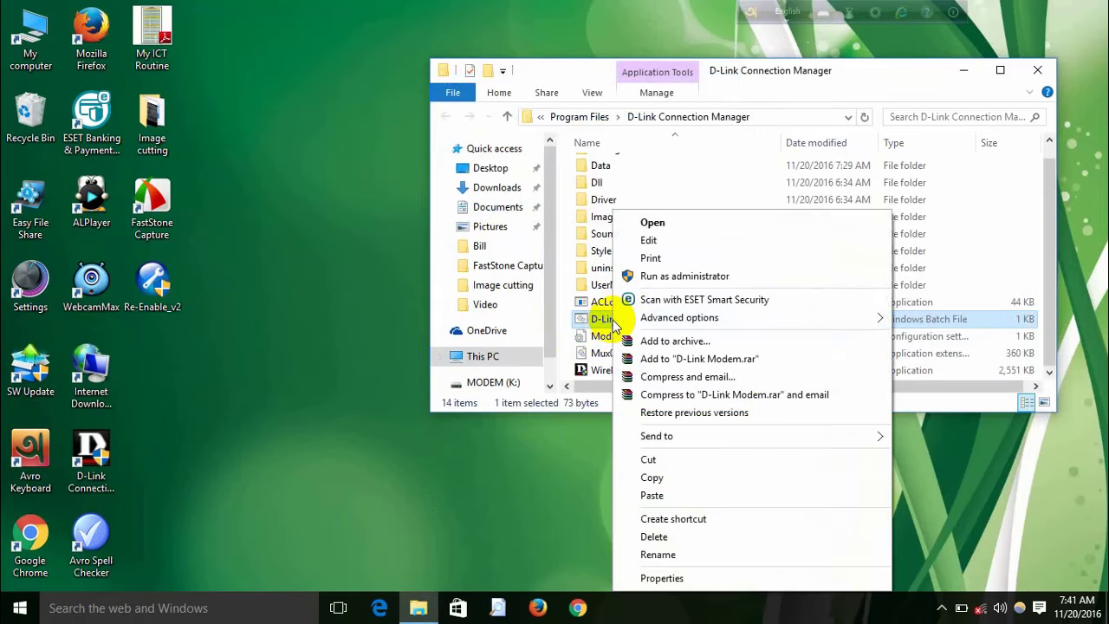
pyautogui.moveTo(871, 435)
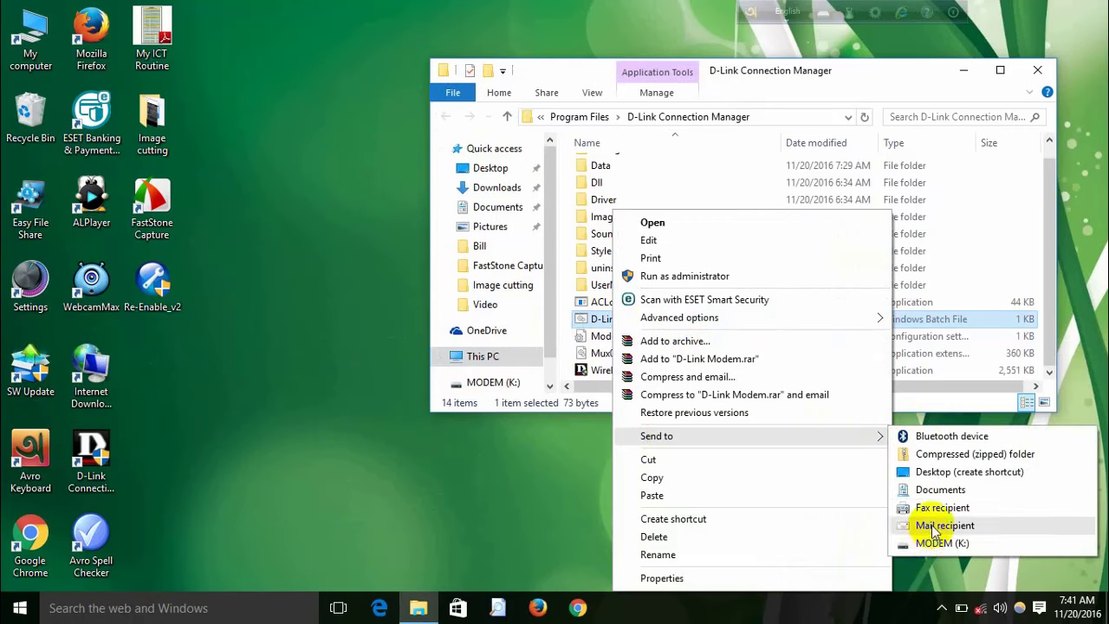
pyautogui.click(964, 473)
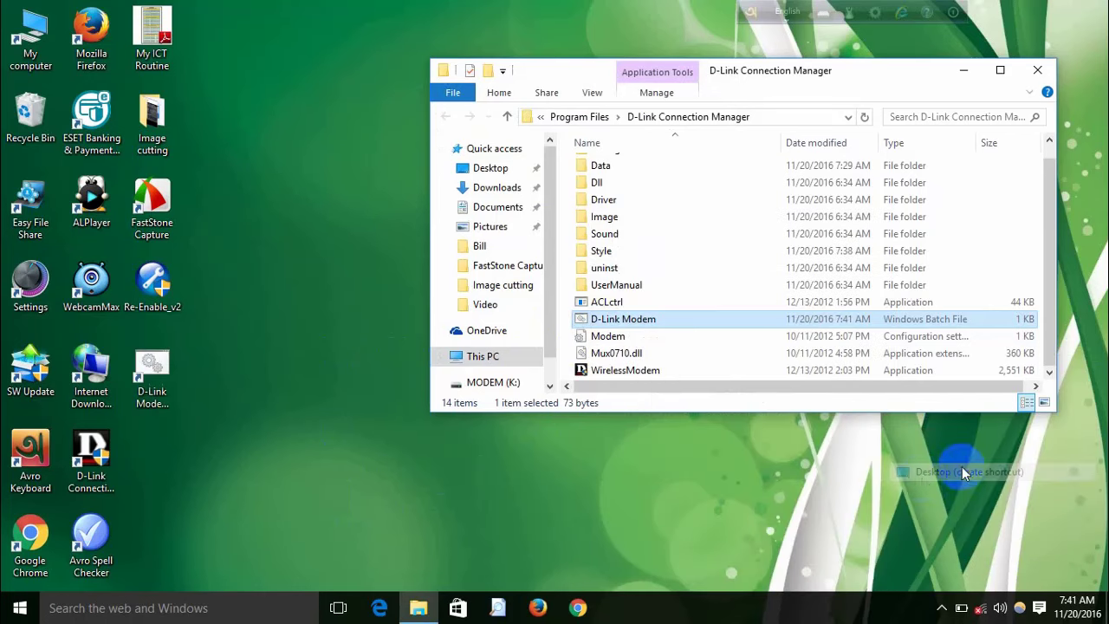
pyautogui.click(1037, 71)
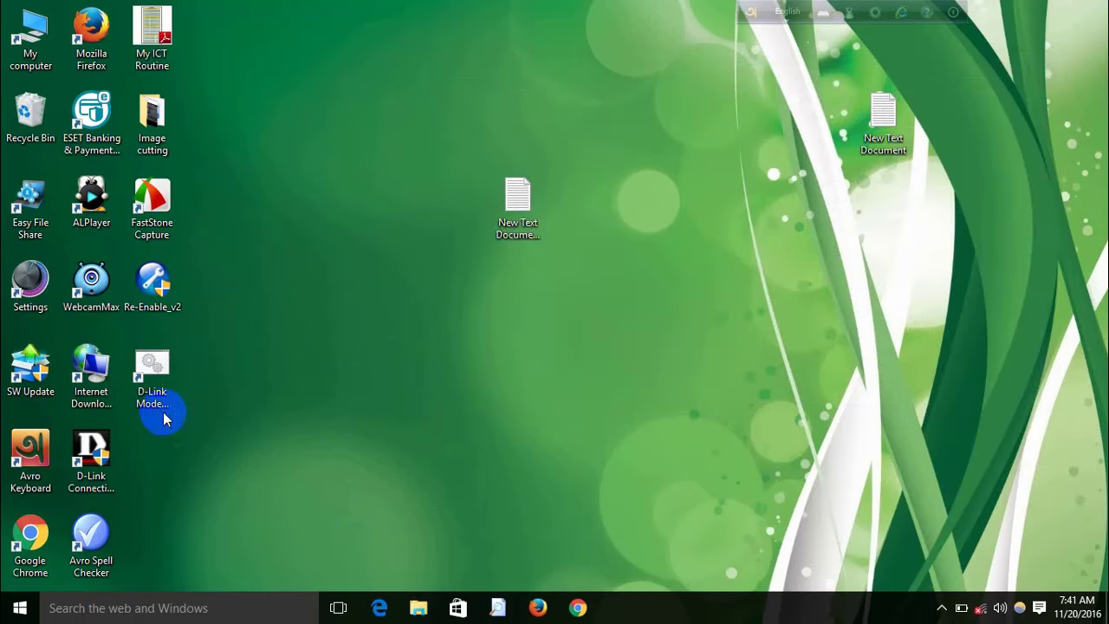
# - Set the D-Link Modem desktop shortcut to run as administrator in its advanced properties
pyautogui.click(153, 381)
pyautogui.rightClick(153, 381)
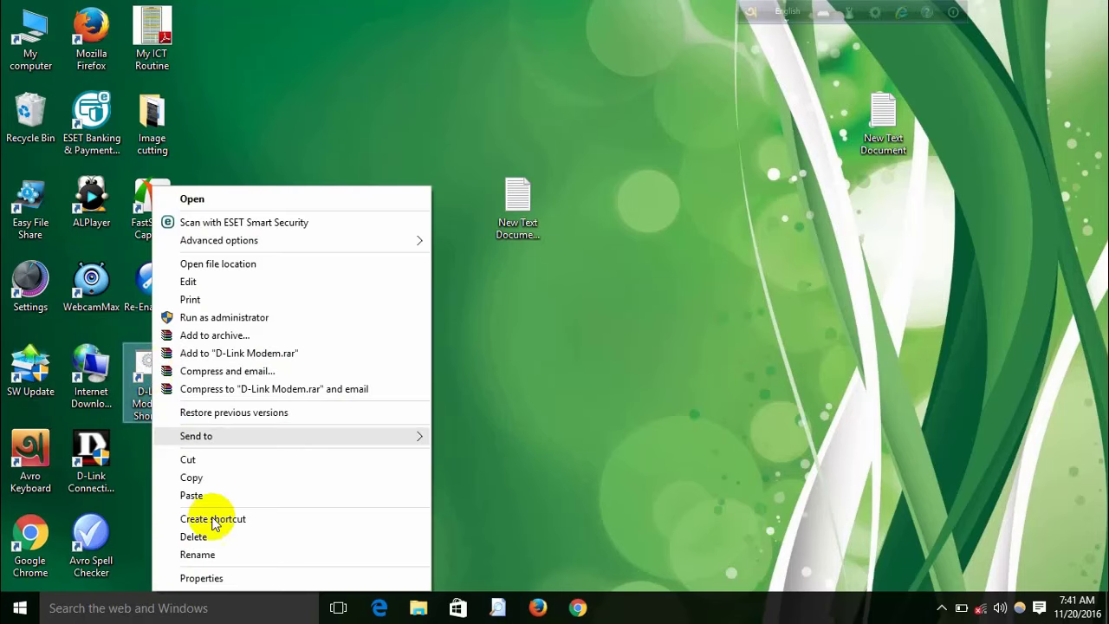
pyautogui.click(234, 579)
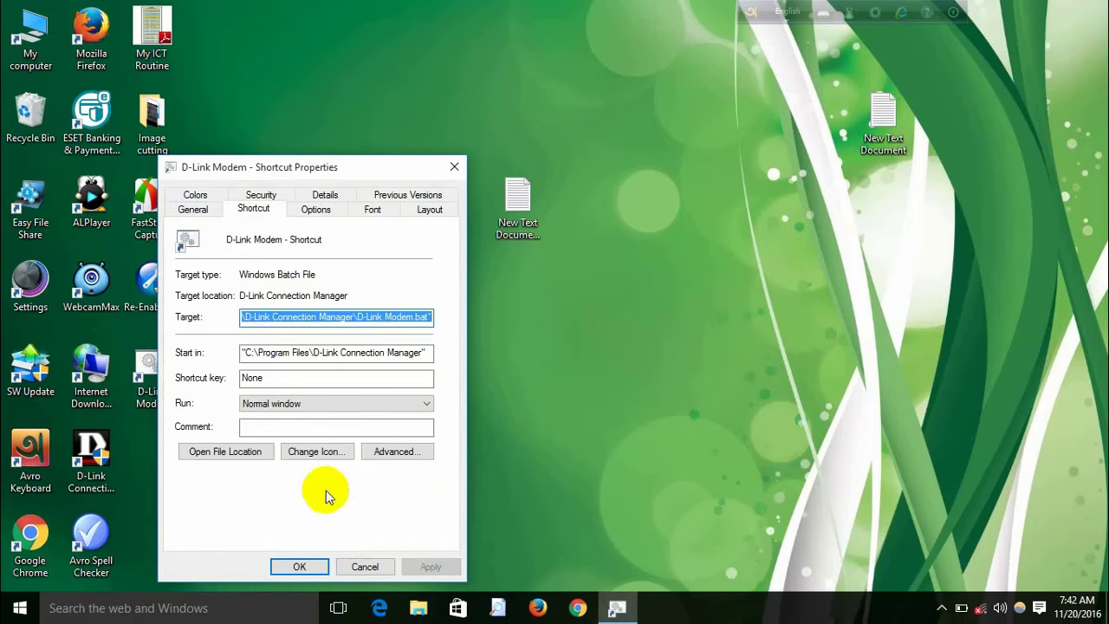
pyautogui.click(387, 453)
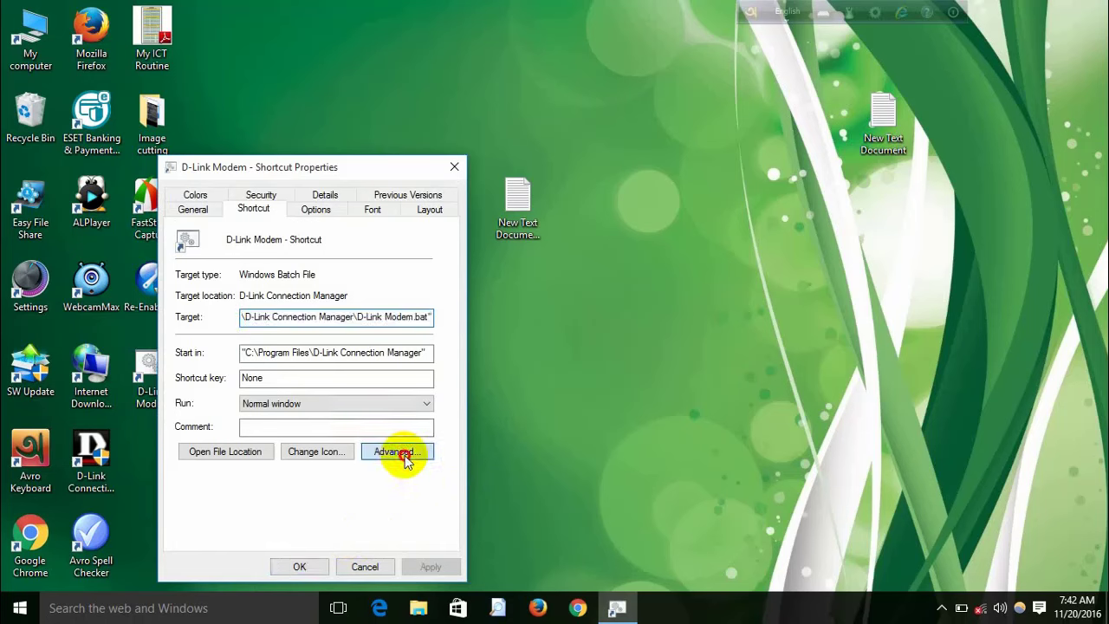
pyautogui.click(200, 278)
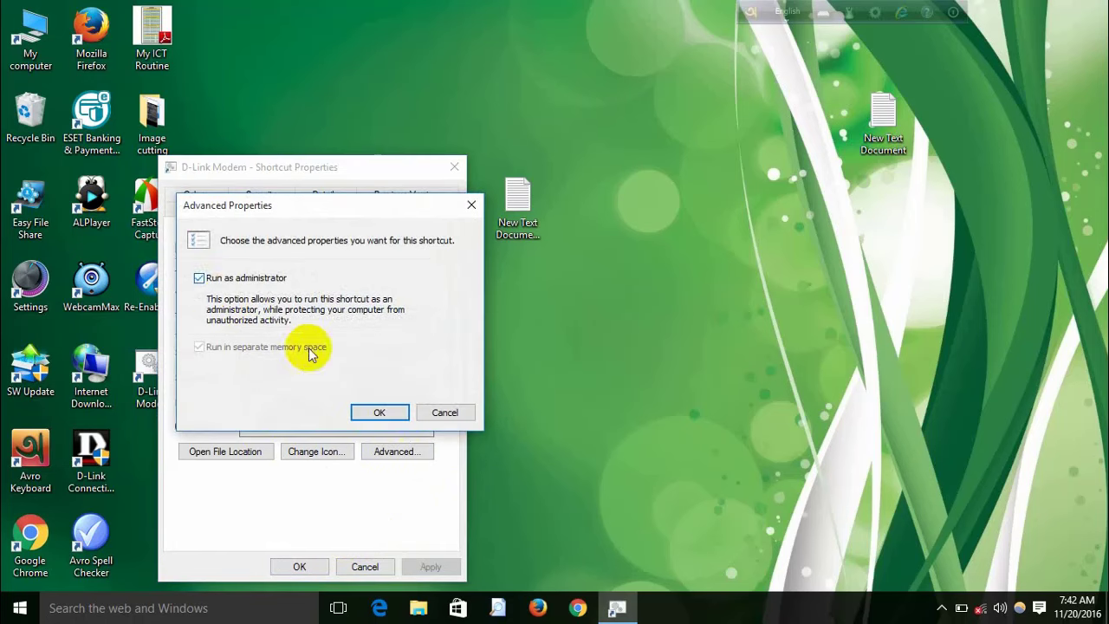
pyautogui.click(379, 413)
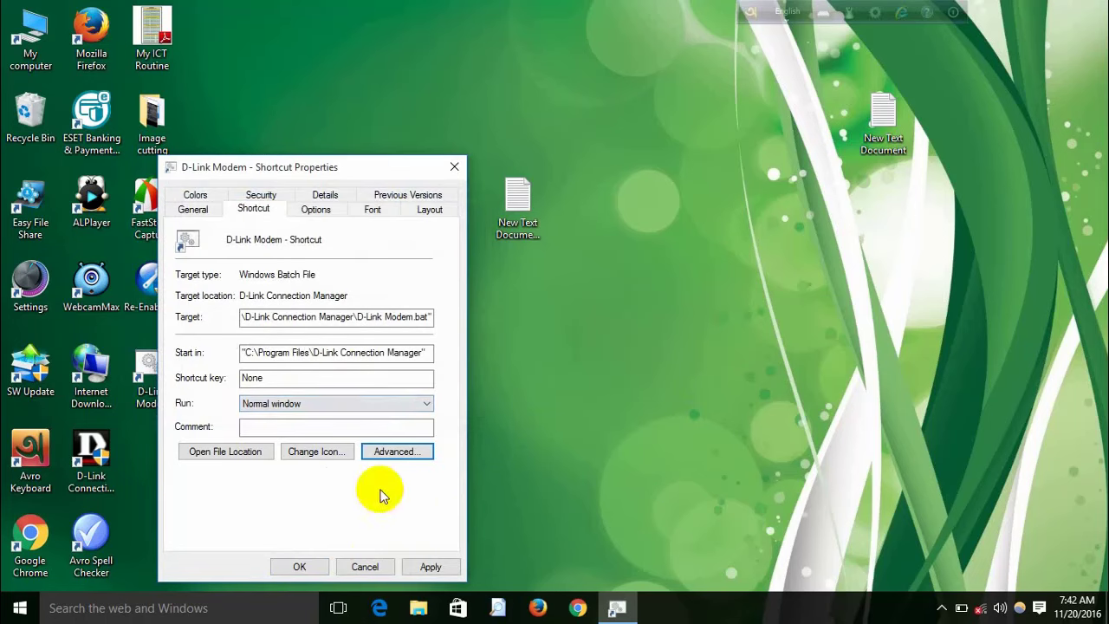
# - Load WirelessModem from C:\Program Files\D-Link Connection Manager as the icon source for the D-Link Modem shortcut
pyautogui.click(317, 458)
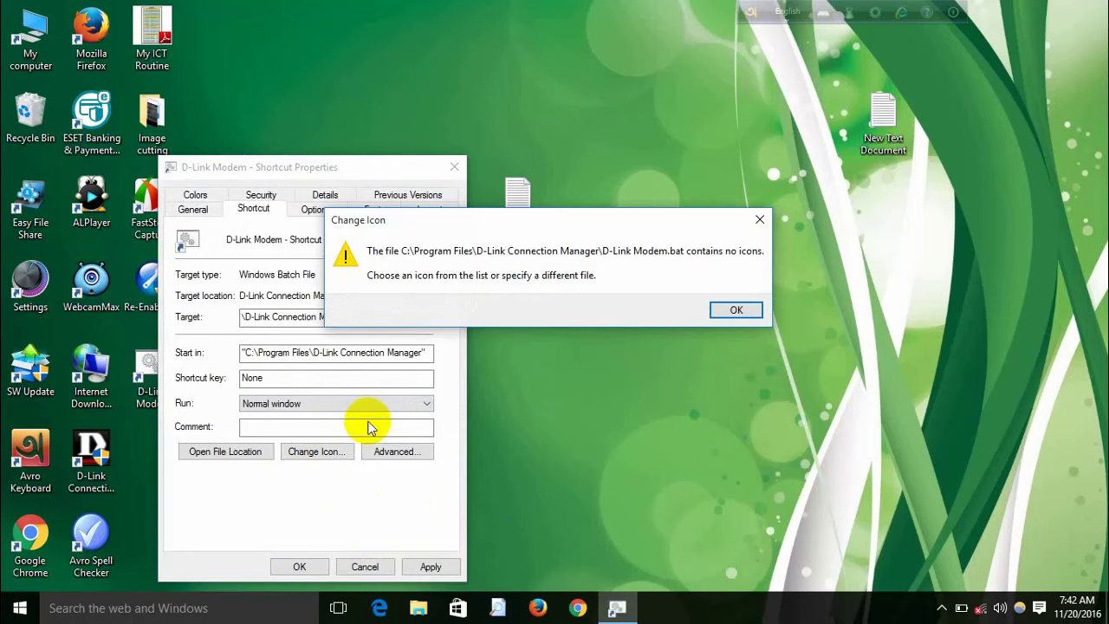
pyautogui.click(741, 310)
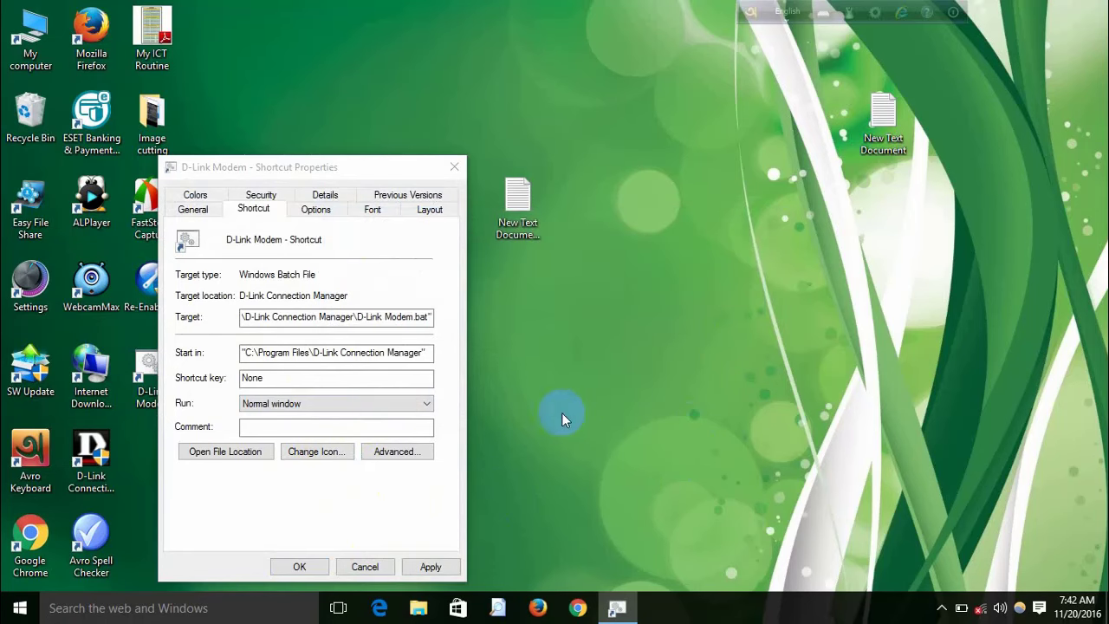
pyautogui.moveTo(322, 244); pyautogui.dragTo(532, 236)
pyautogui.click(617, 283)
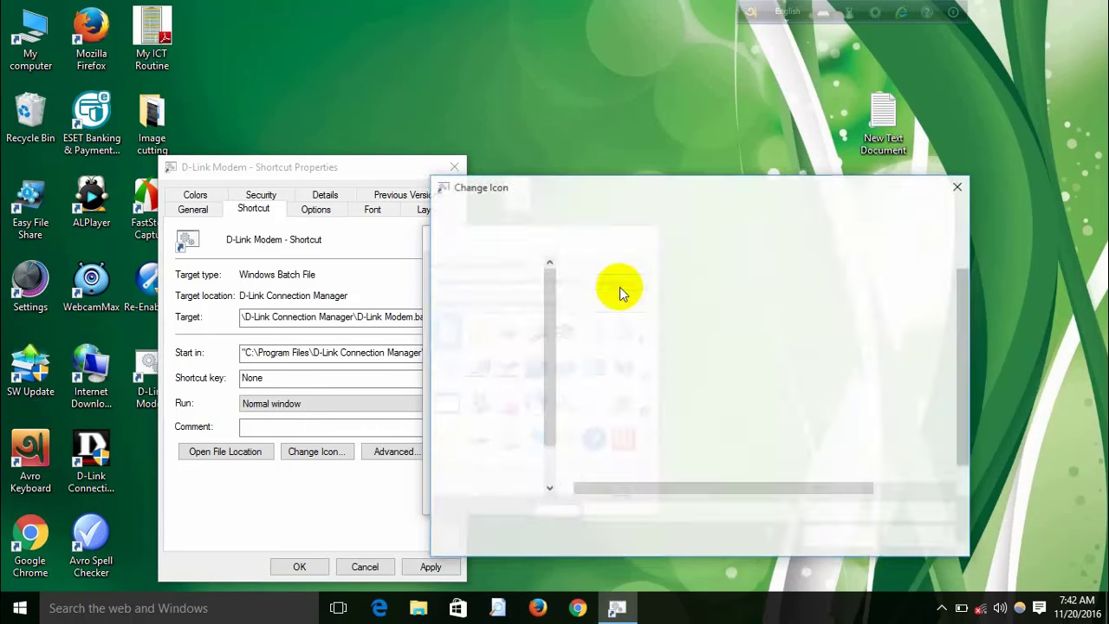
pyautogui.scroll(-2, 520, 364)
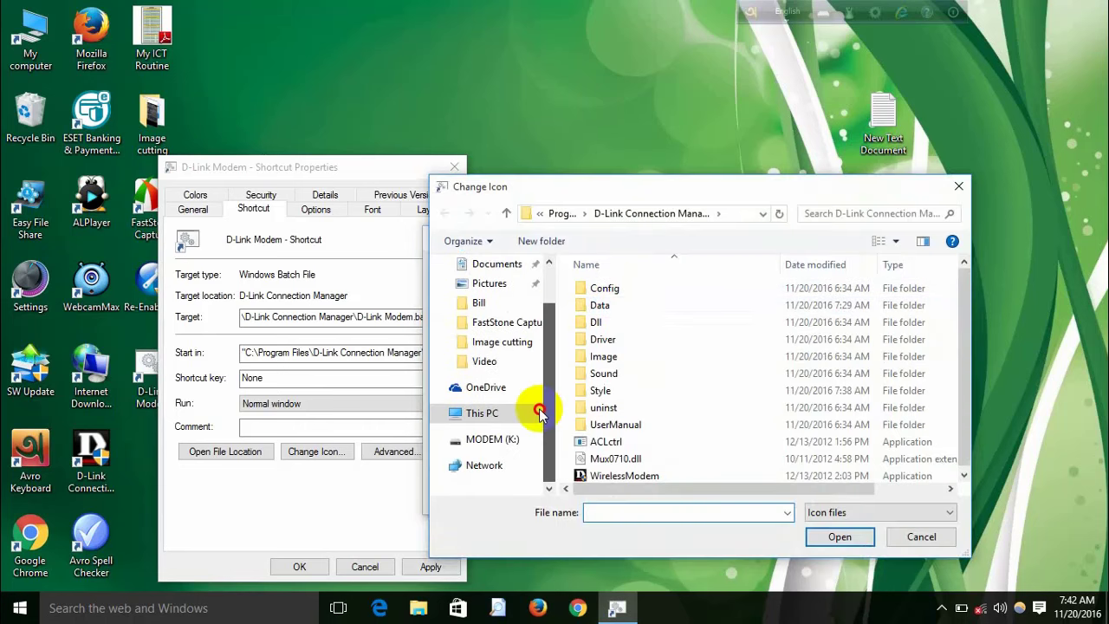
pyautogui.click(483, 414)
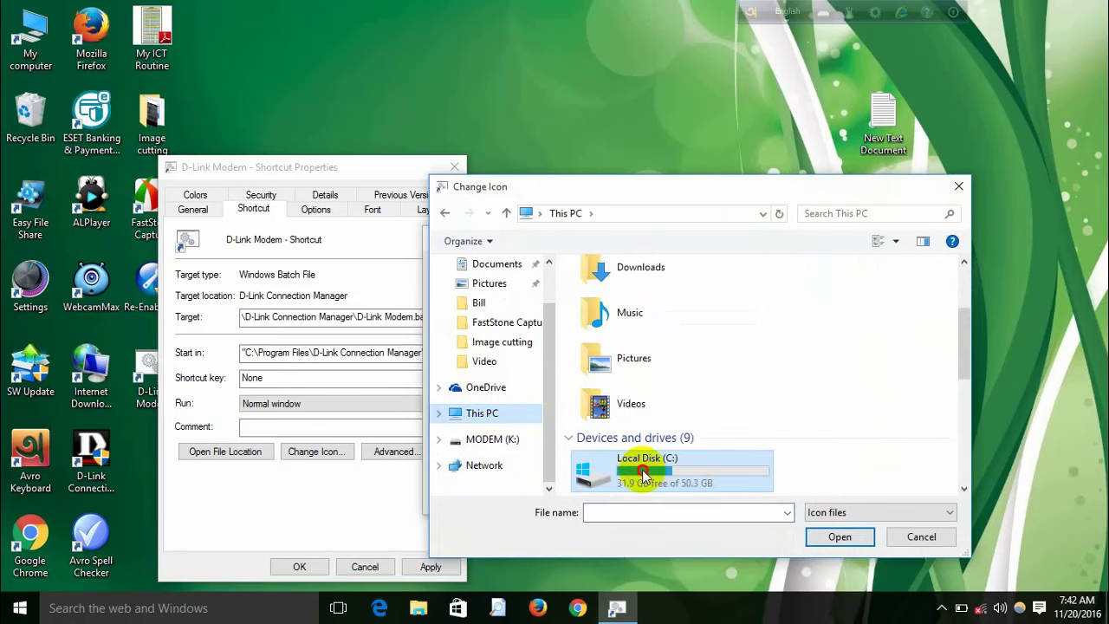
pyautogui.doubleClick(646, 468)
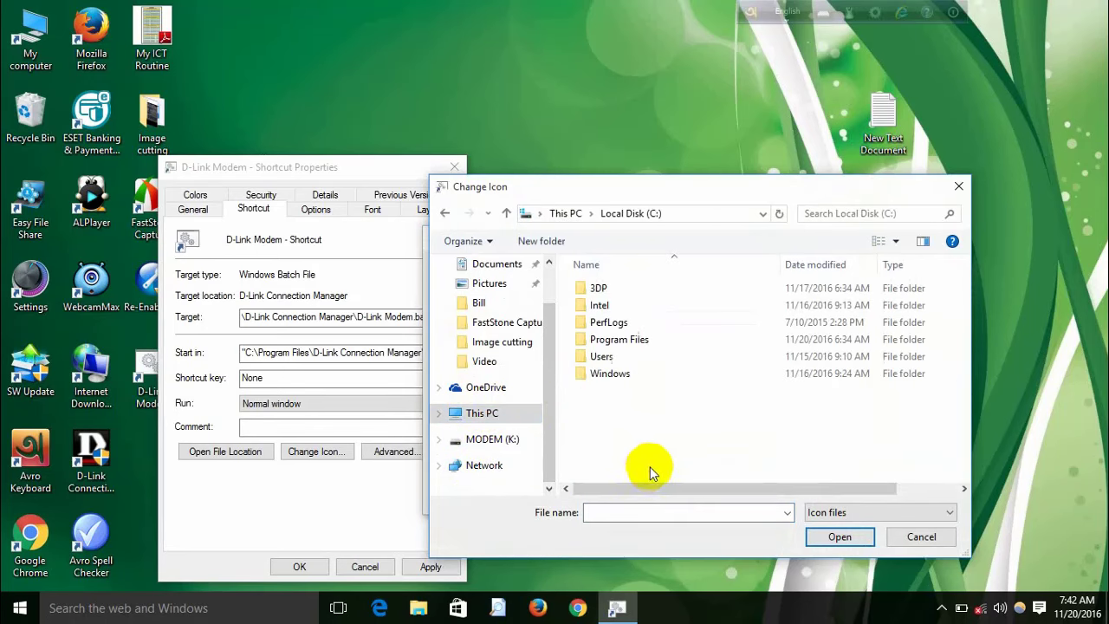
pyautogui.doubleClick(617, 341)
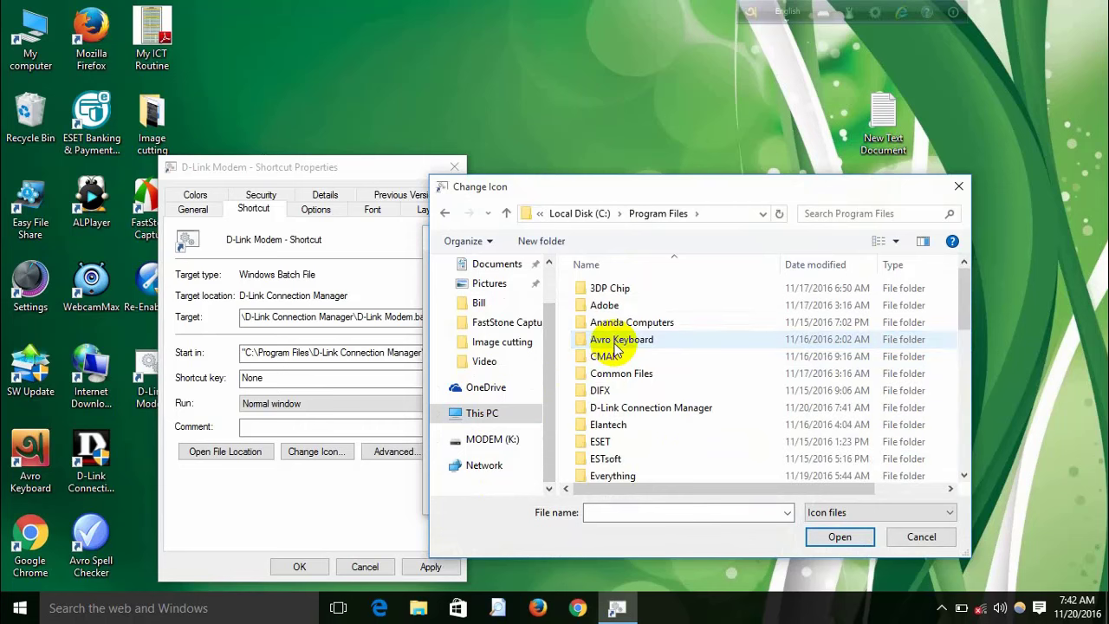
pyautogui.doubleClick(625, 407)
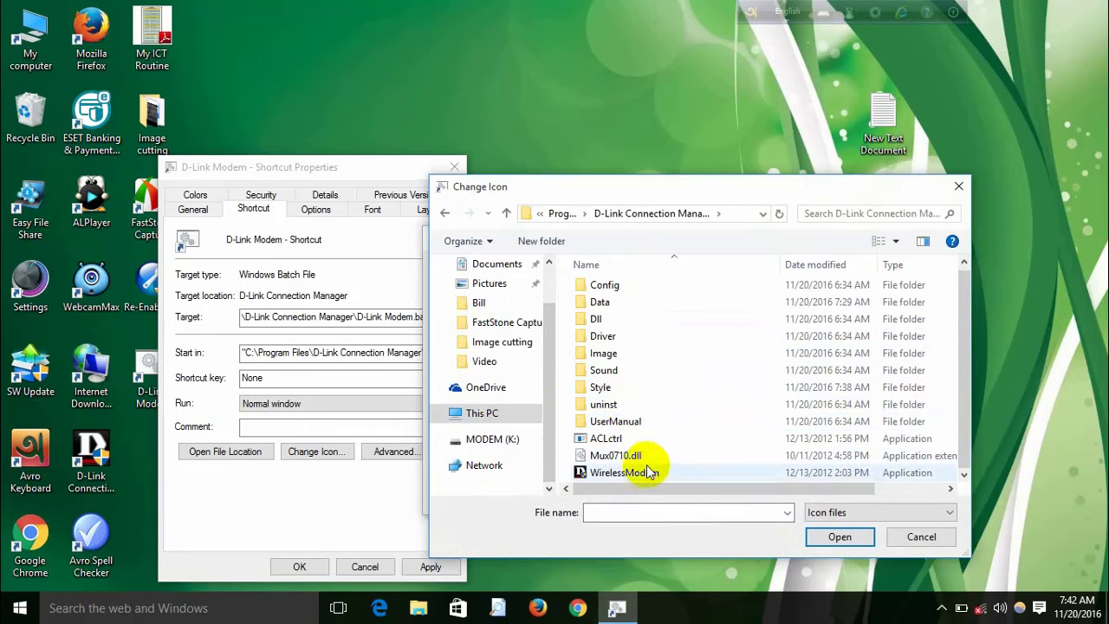
pyautogui.doubleClick(637, 472)
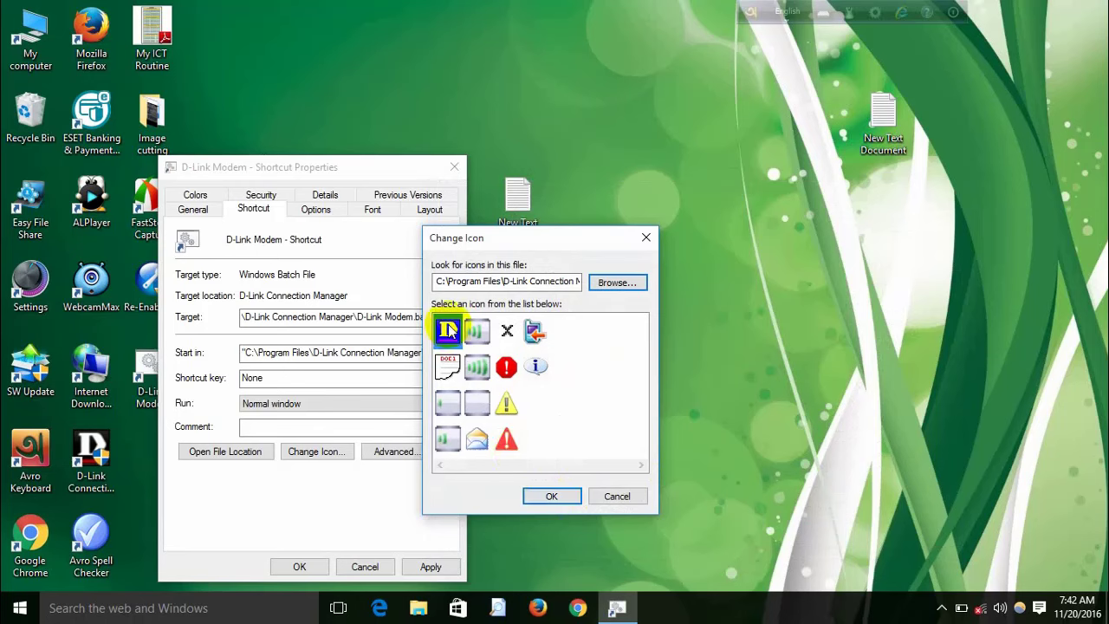
# - Assign the black D logo icon to the D-Link Modem shortcut and apply the shortcut properties
pyautogui.click(567, 502)
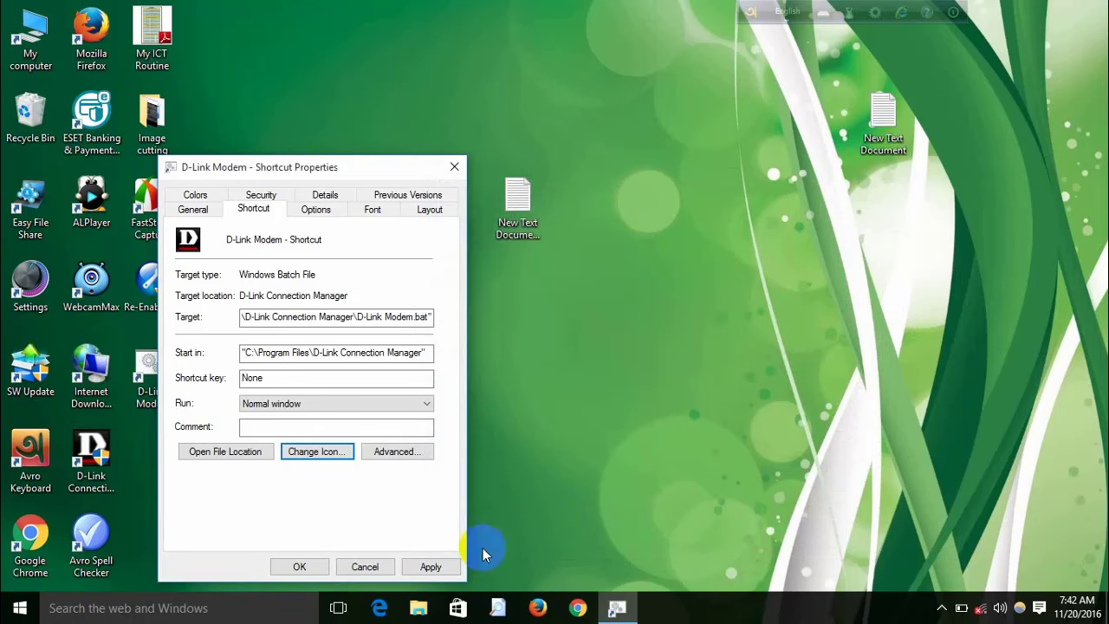
pyautogui.click(436, 565)
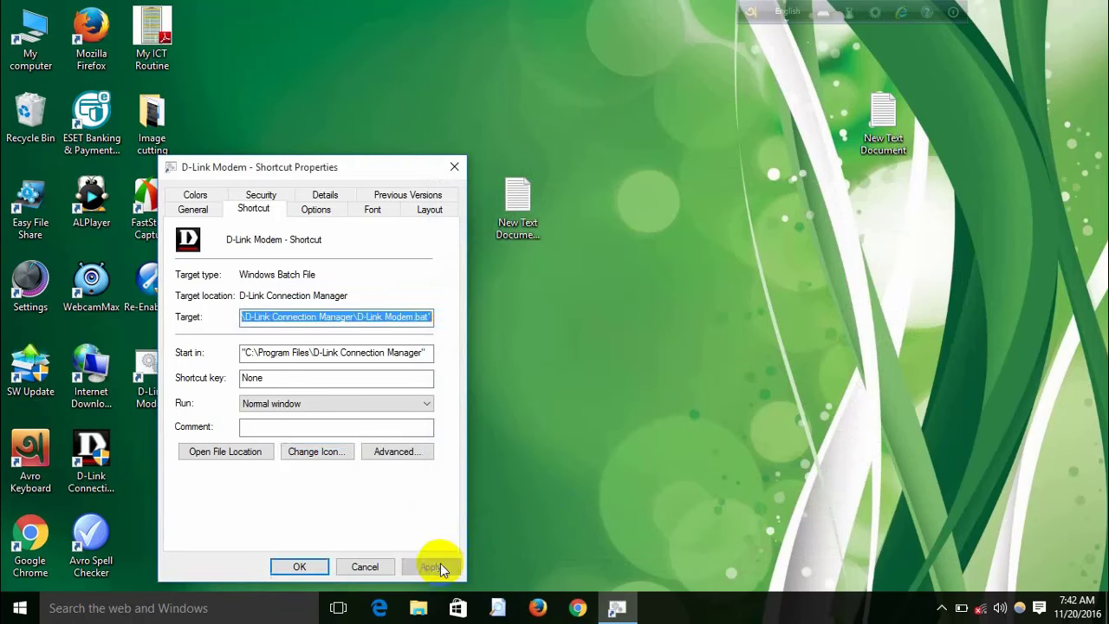
pyautogui.click(298, 566)
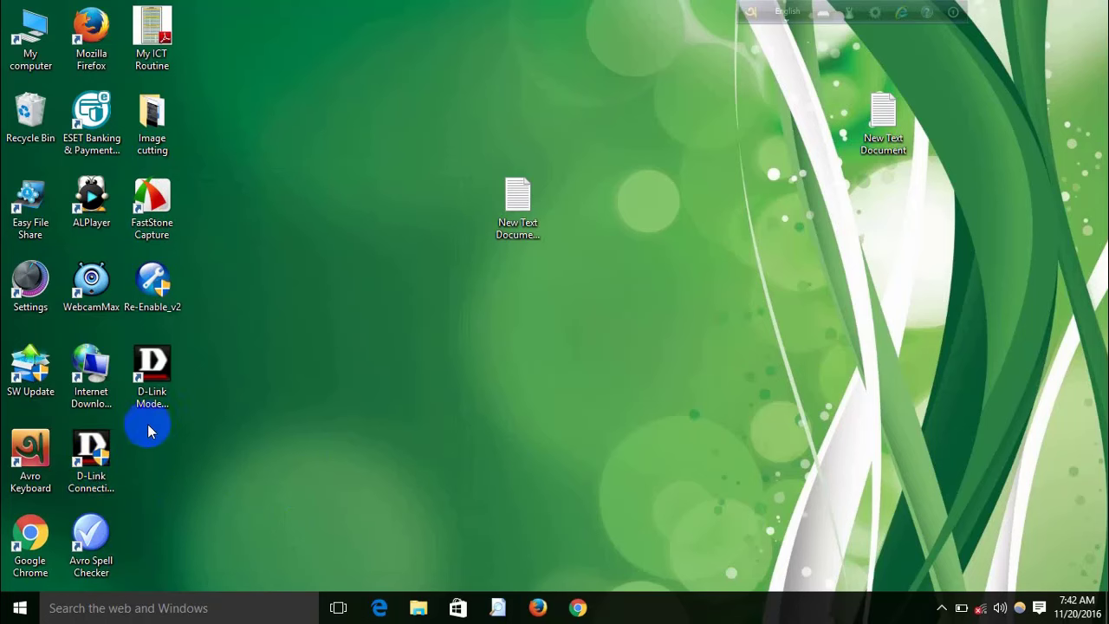
# - Delete the original D-Link Connection Manager shortcut from the desktop
pyautogui.rightClick(93, 468)
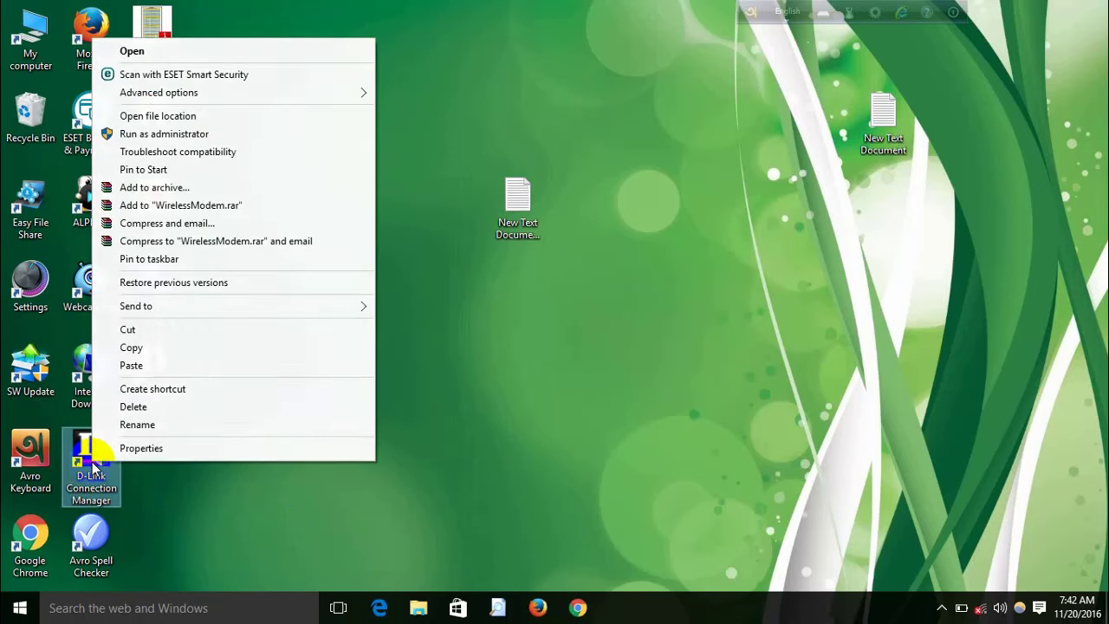
pyautogui.click(134, 412)
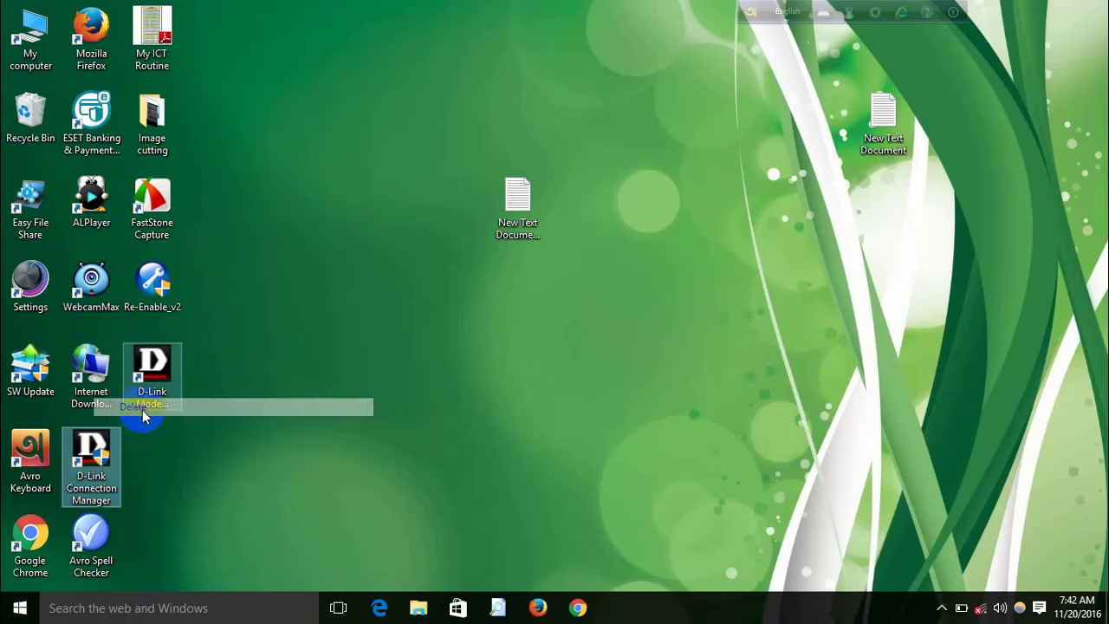
# - Launch the modem program from the D-Link Modem desktop shortcut and close the command window behind it
pyautogui.click(152, 368)
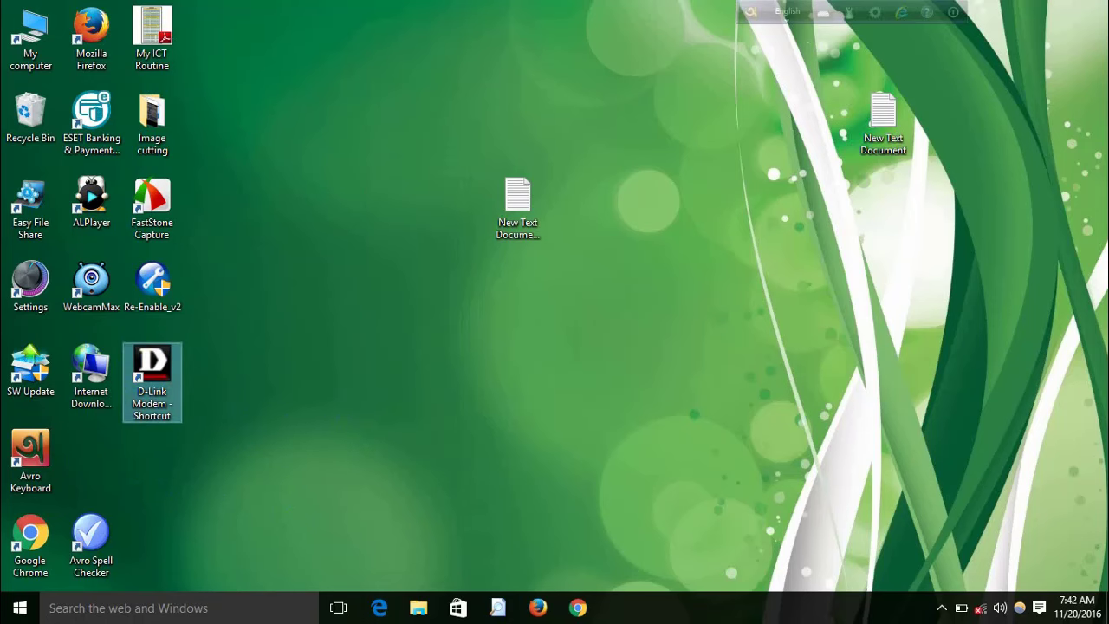
pyautogui.doubleClick(152, 368)
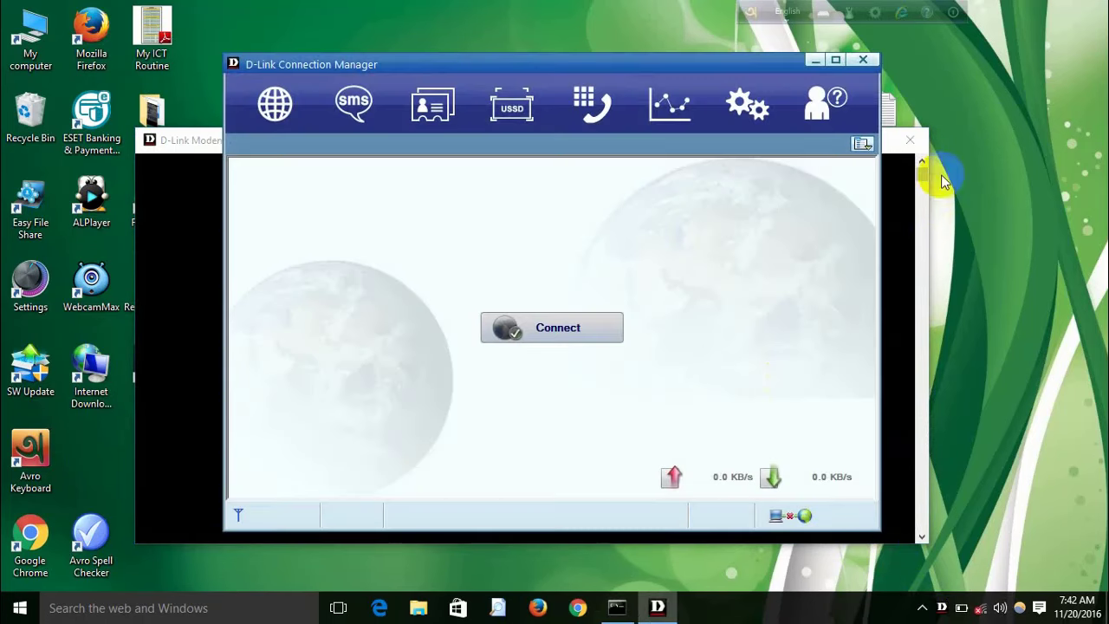
pyautogui.click(910, 140)
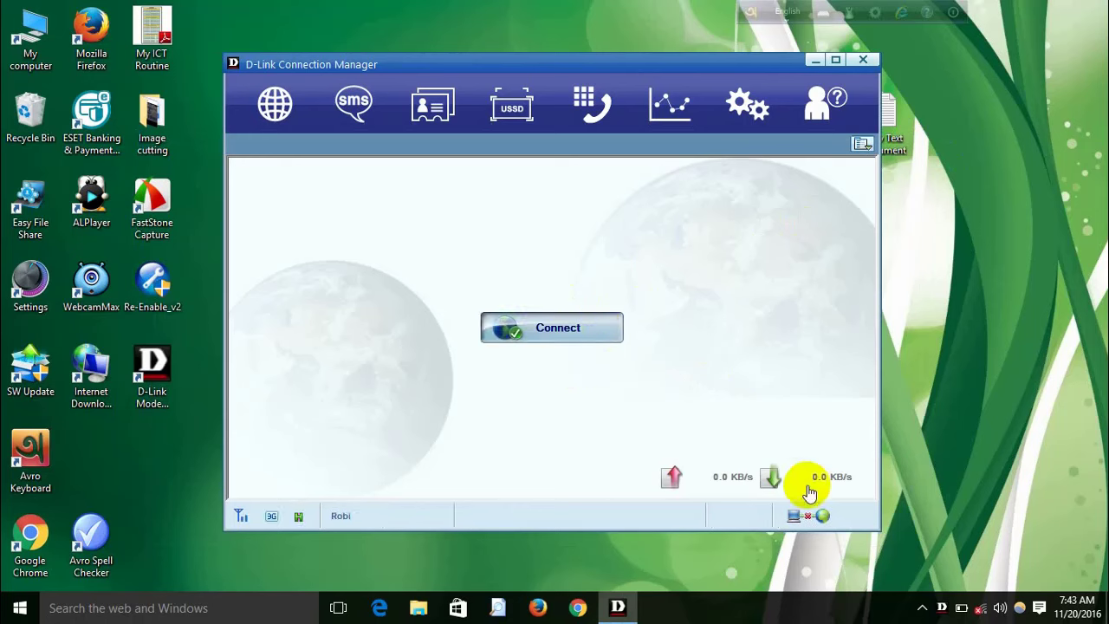
# - Connect the modem to the network in D-Link Connection Manager and show the hidden notification icons
pyautogui.click(569, 340)
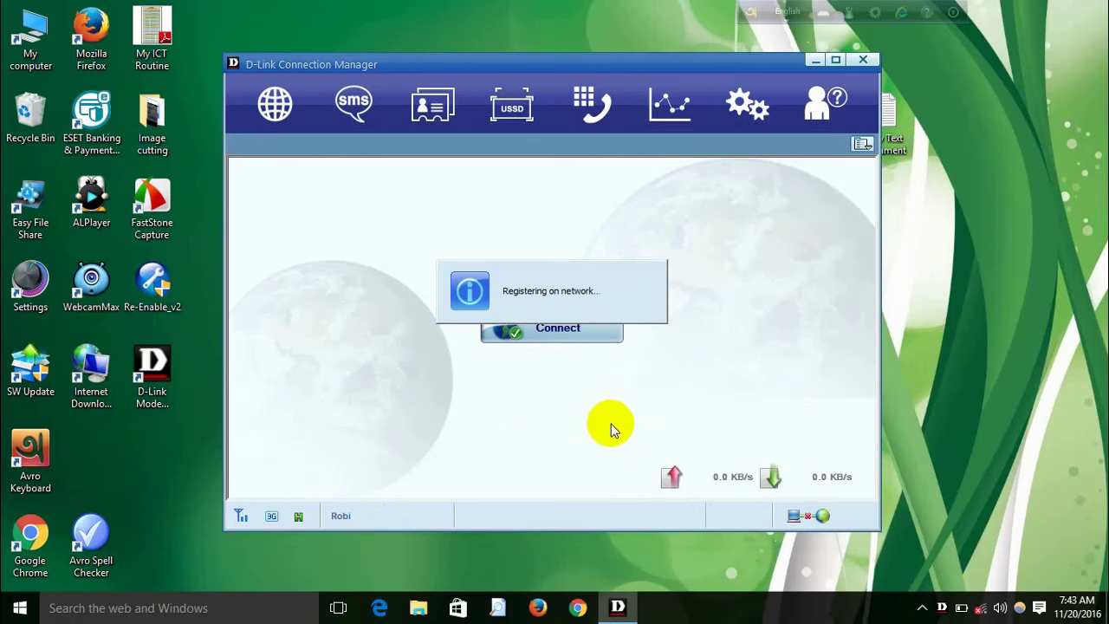
pyautogui.click(921, 609)
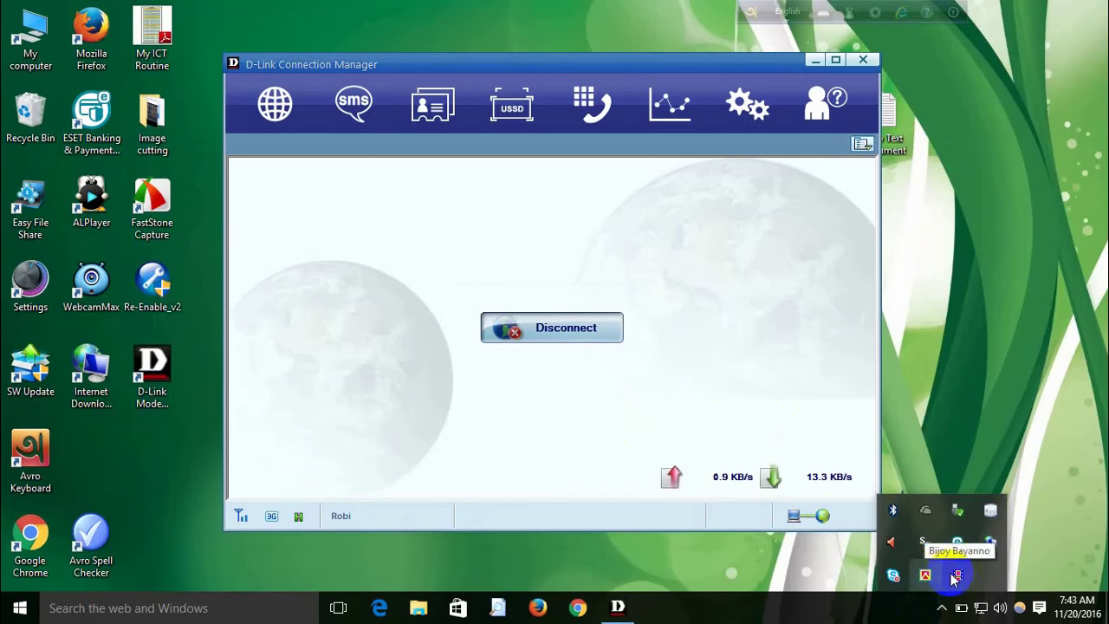